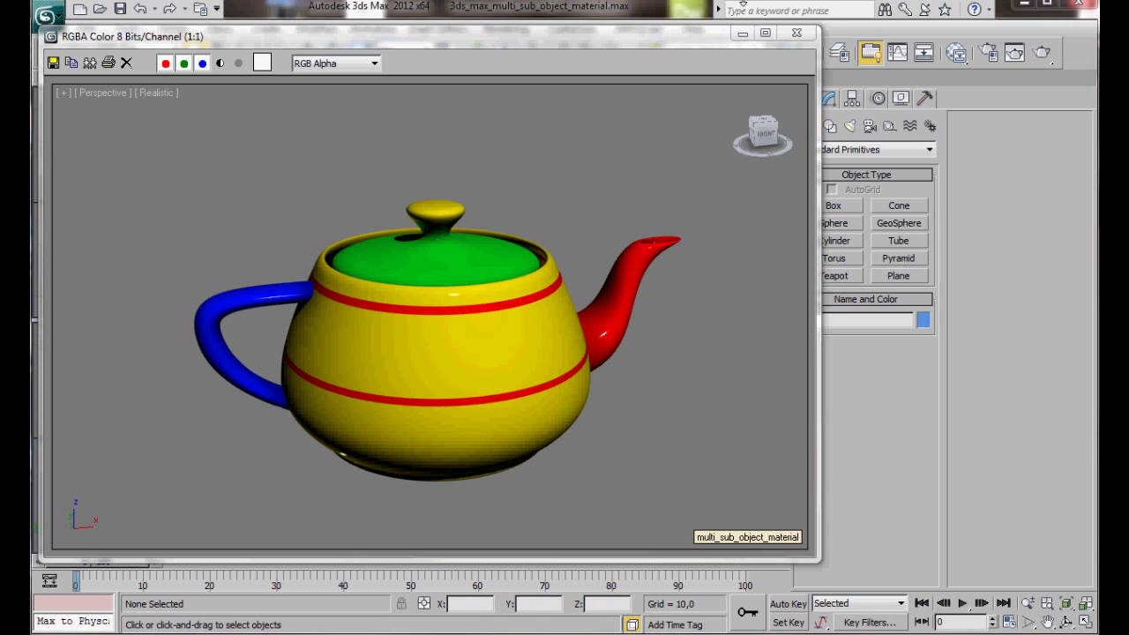
Step: Close the rendered multi-colour teapot preview window
{"action": "left_click", "coordinate": [741, 34]}
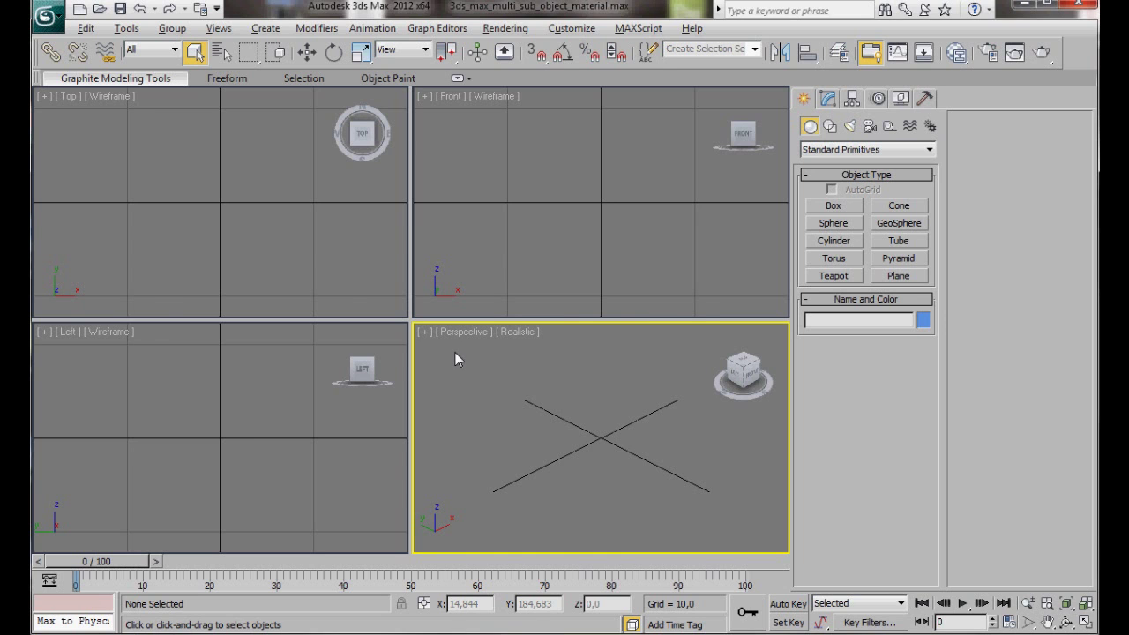
Step: Maximize the Perspective view and drag out a teapot at the grid centre
{"action": "key", "text": "alt+w"}
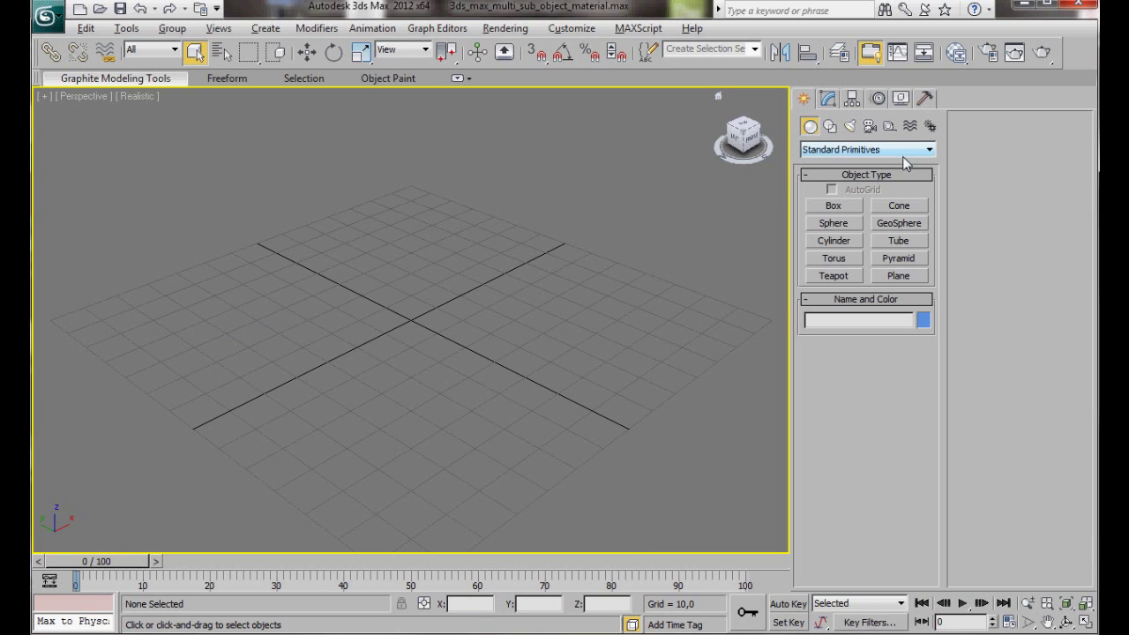
{"action": "left_click", "coordinate": [832, 276]}
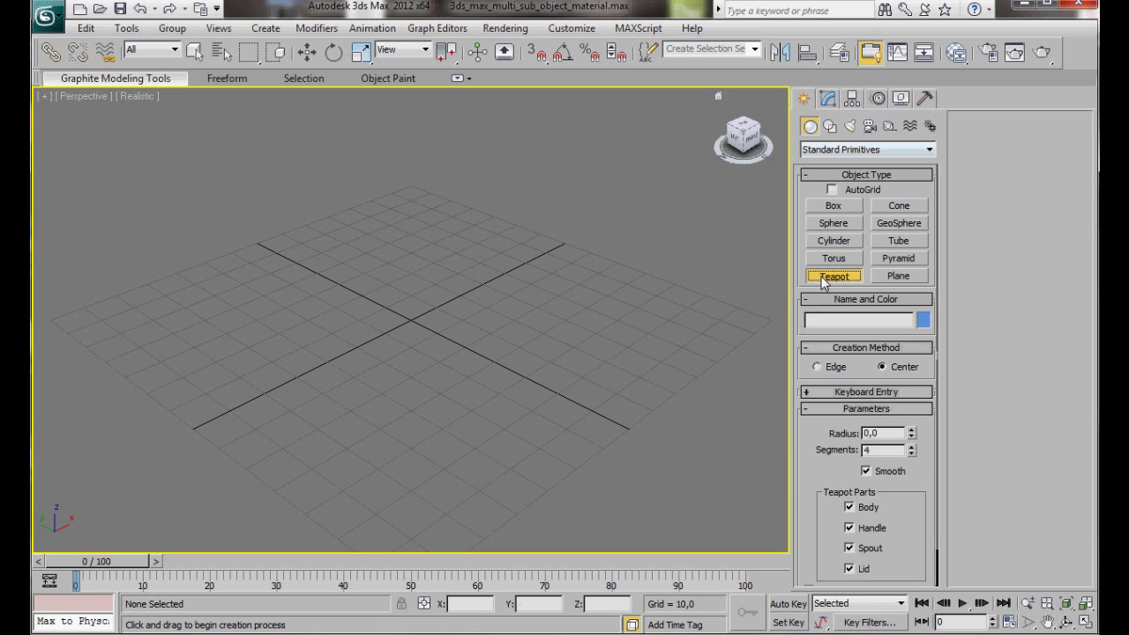
{"action": "left_click_drag", "start_coordinate": [411, 319], "coordinate": [402, 411]}
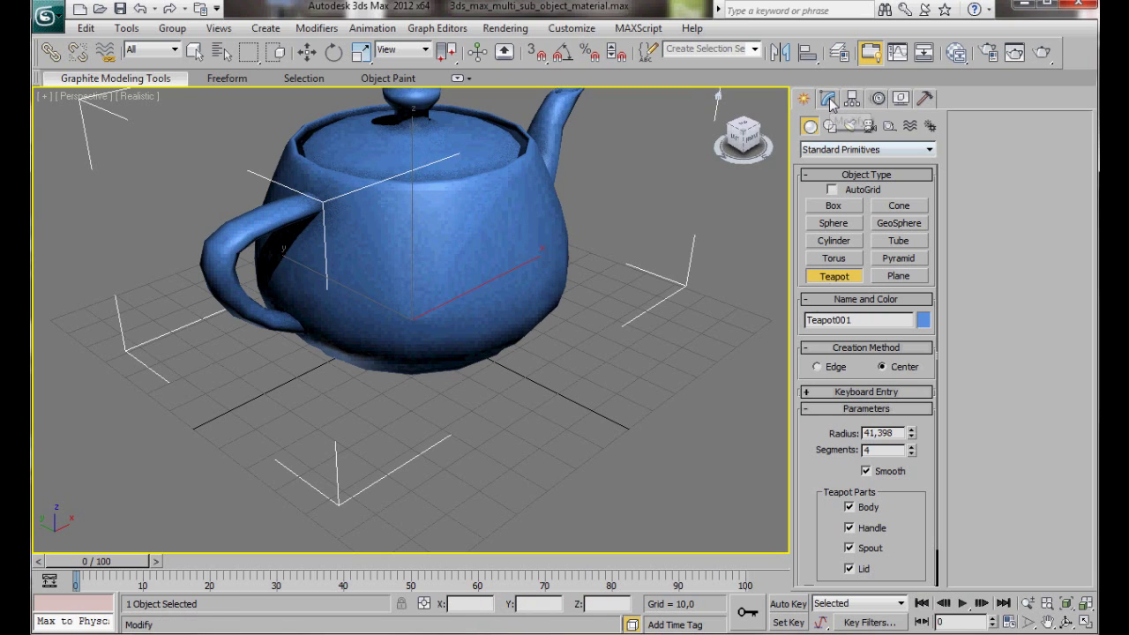
Step: Set the teapot's radius to 50 and segments to 18, and frame it in view
{"action": "left_click", "coordinate": [833, 100]}
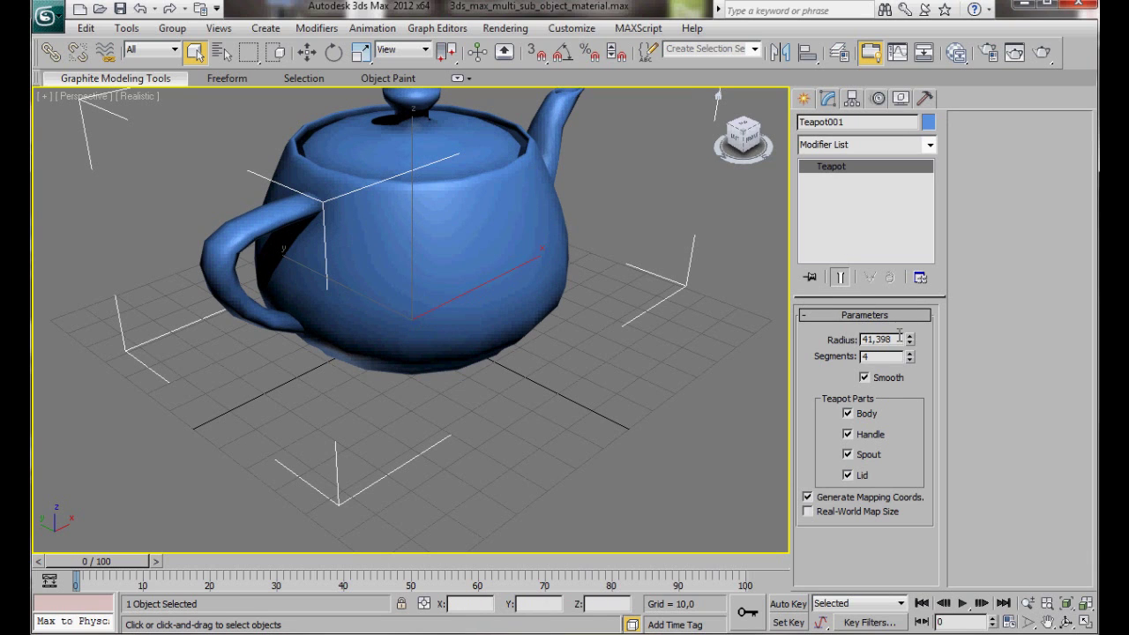
{"action": "left_click_drag", "start_coordinate": [897, 340], "coordinate": [822, 347]}
{"action": "type", "text": "50"}
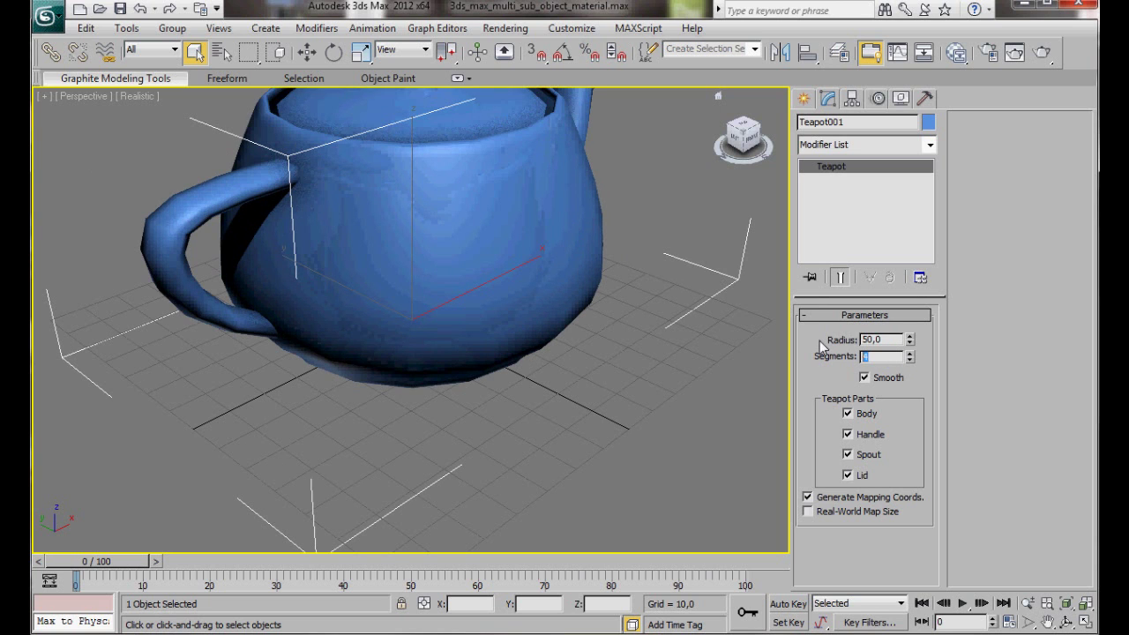
{"action": "type", "text": "18"}
{"action": "key", "text": "Return"}
{"action": "scroll", "coordinate": [610, 370], "scroll_direction": "down", "scroll_amount": 3}
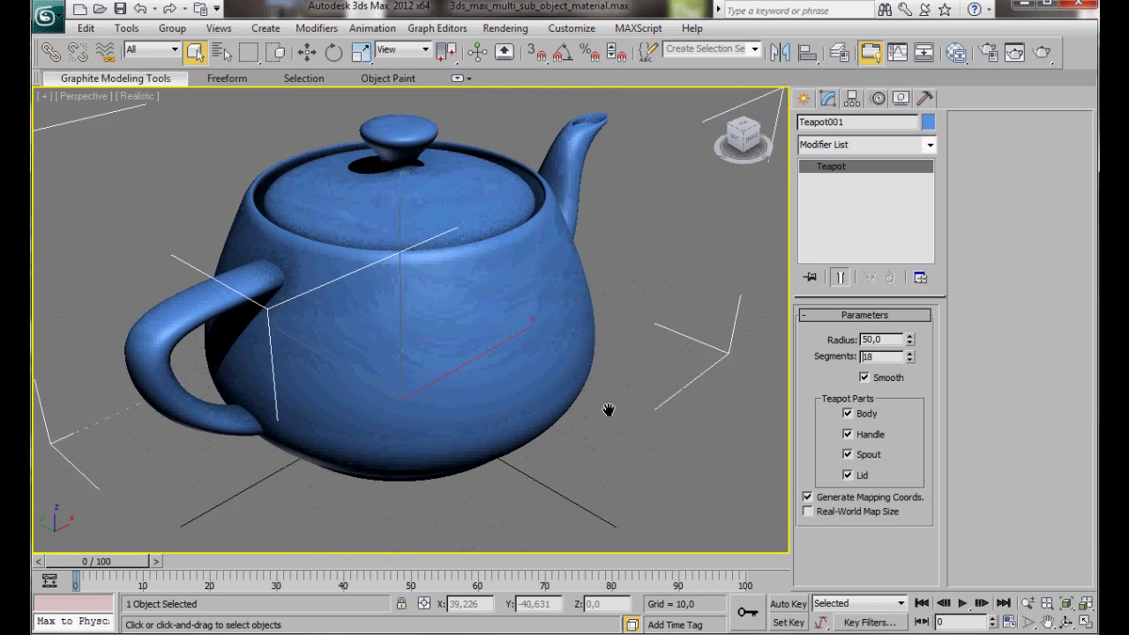
{"action": "middle_click_drag", "start_coordinate": [609, 403], "coordinate": [619, 424]}
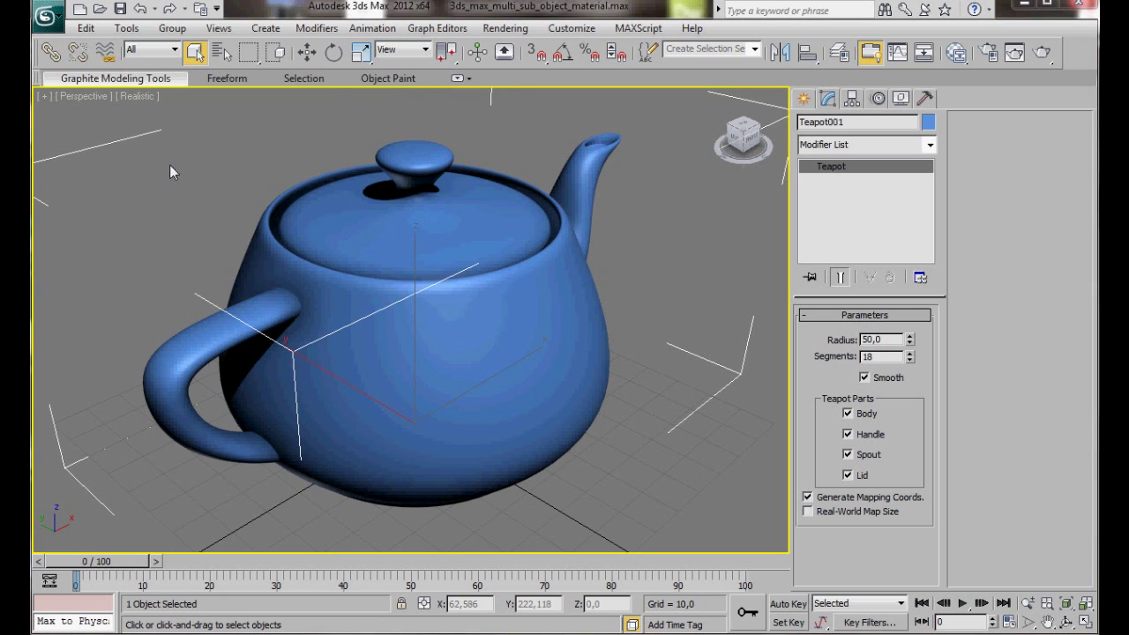
Step: Turn on Edged Faces display (F4) and reselect the teapot
{"action": "left_click", "coordinate": [230, 222]}
{"action": "key", "text": "F4"}
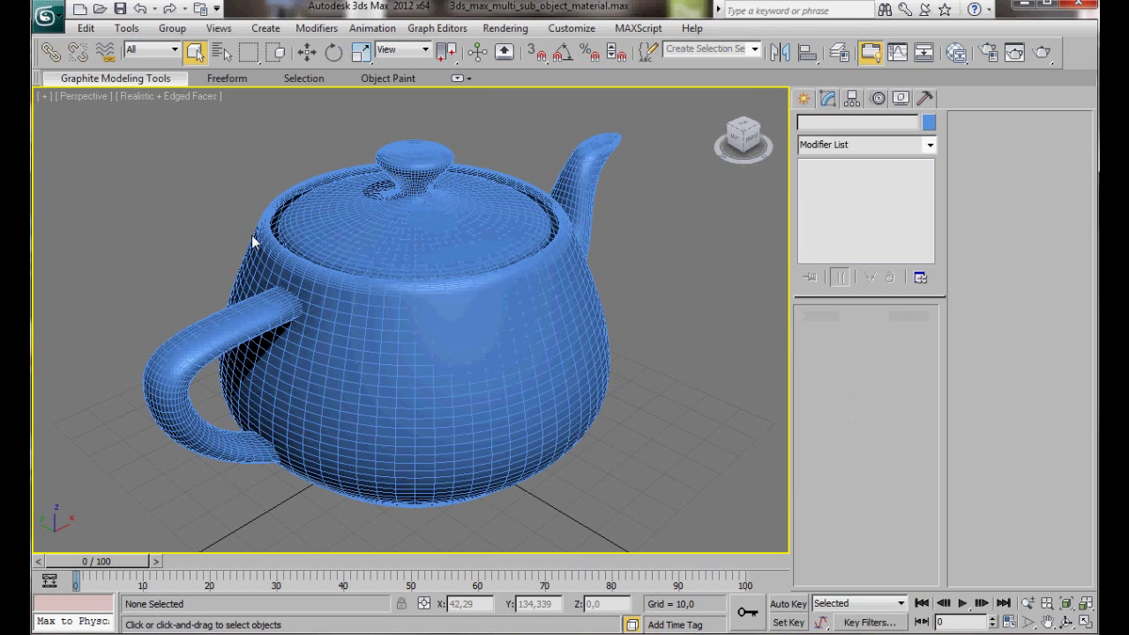
{"action": "left_click", "coordinate": [253, 239]}
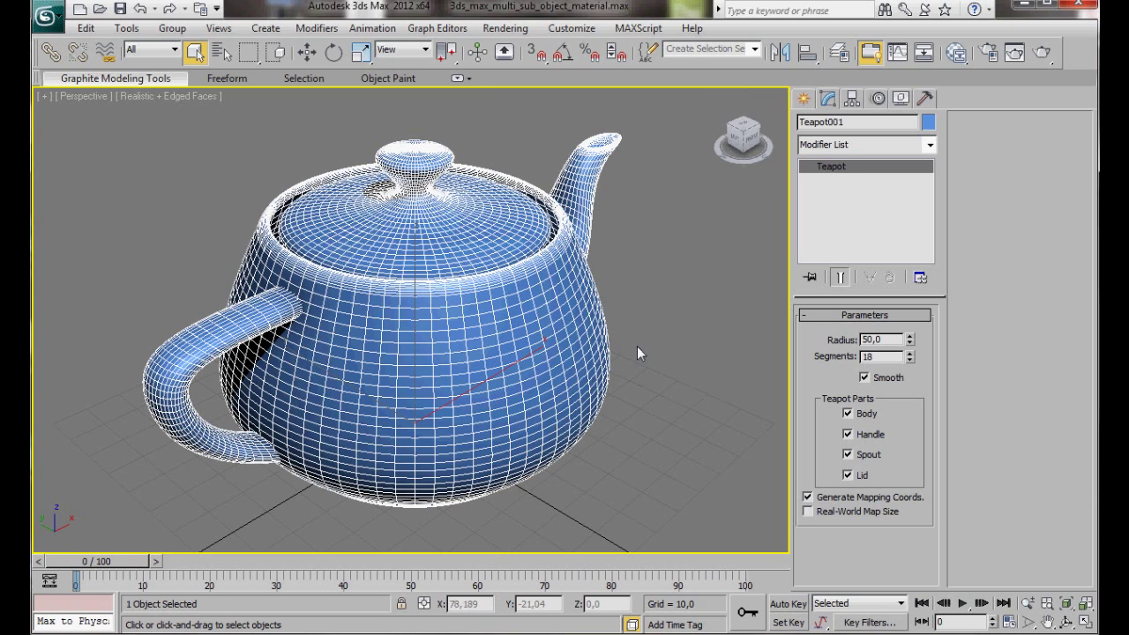
Step: Convert Teapot001 to Editable Poly from the quad menu and enter Element selection
{"action": "right_click", "coordinate": [426, 354]}
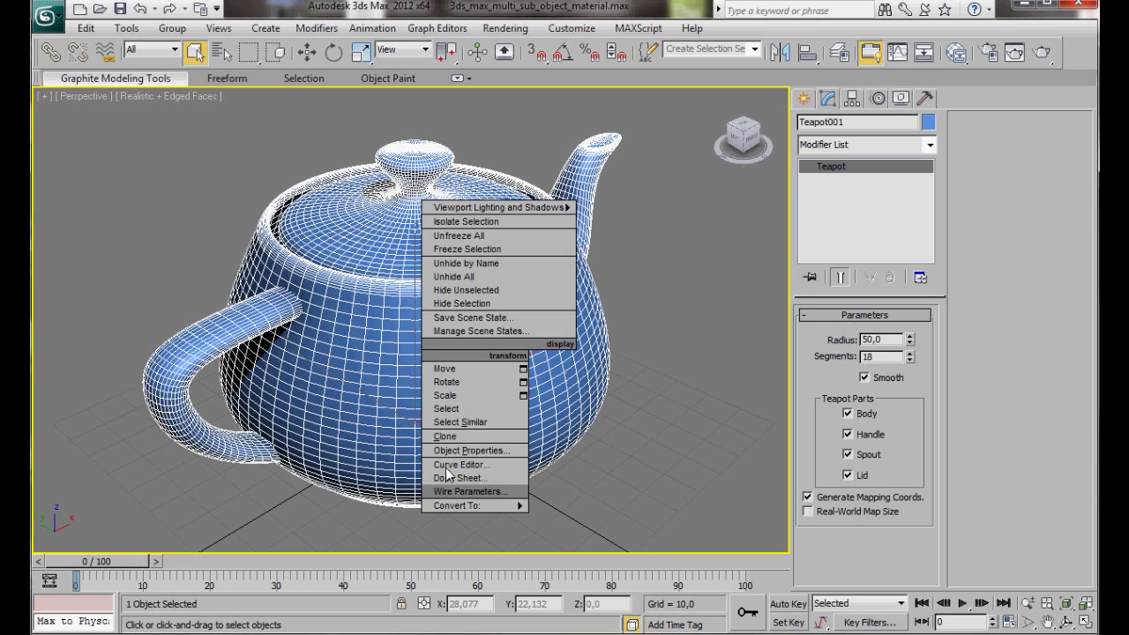
{"action": "mouse_move", "coordinate": [451, 507]}
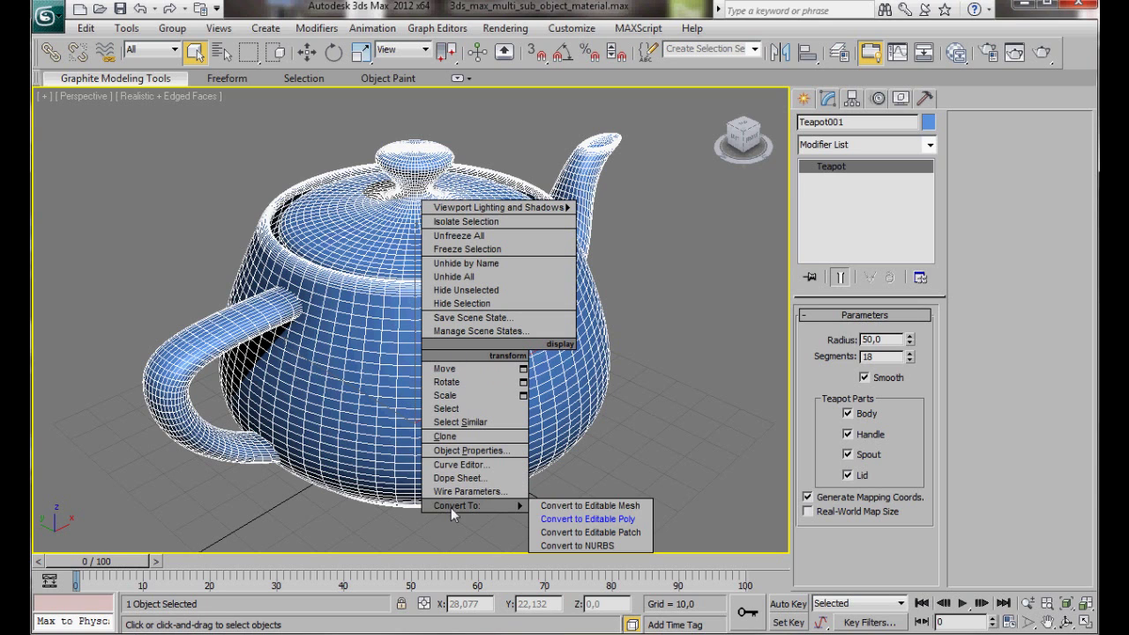
{"action": "left_click", "coordinate": [582, 518]}
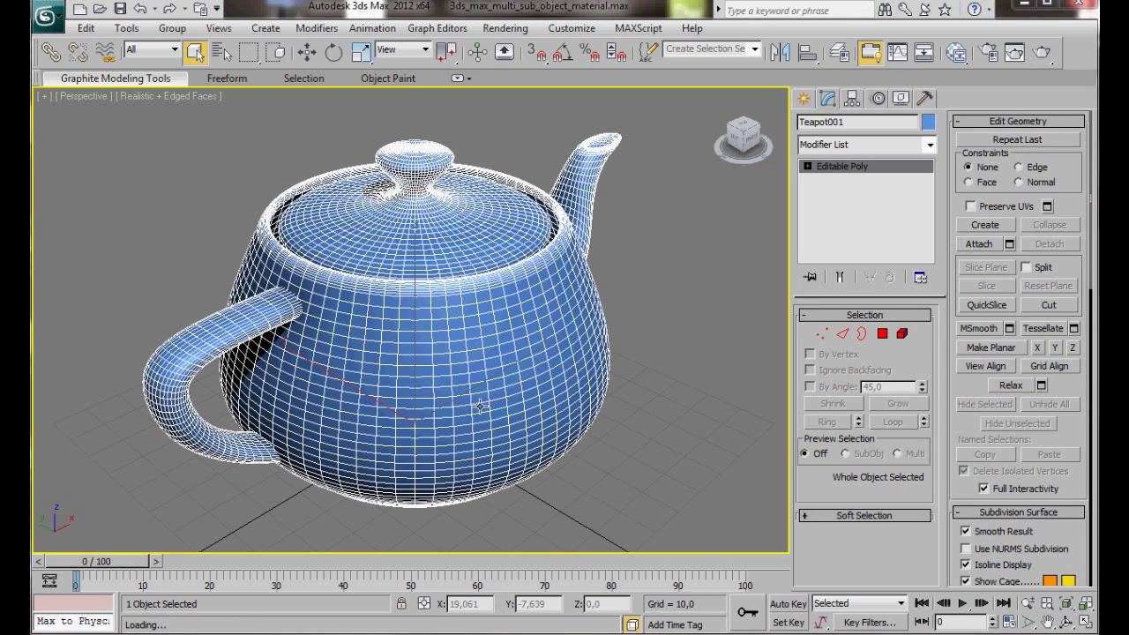
{"action": "middle_click_drag", "start_coordinate": [493, 407], "coordinate": [455, 385], "text": "alt"}
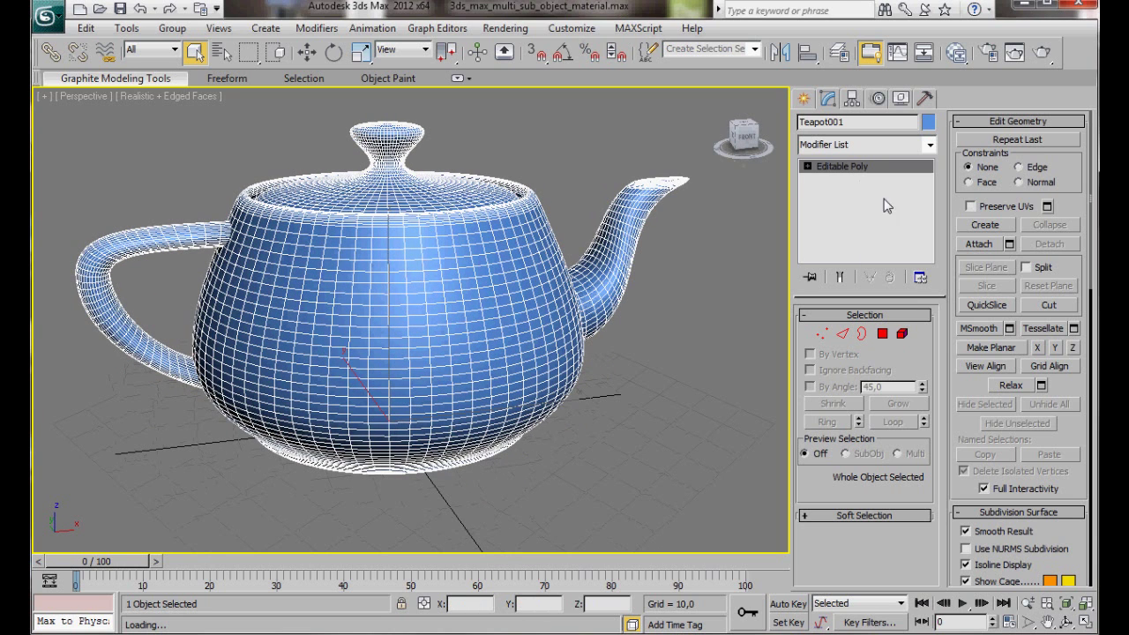
{"action": "left_click", "coordinate": [902, 334]}
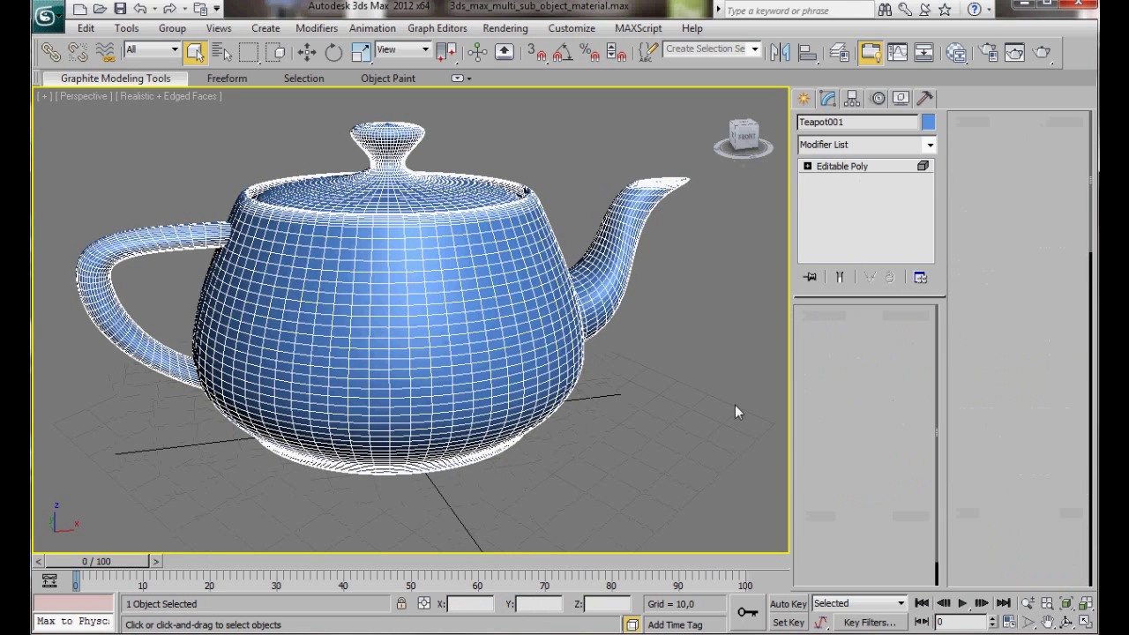
Step: Select the body, invert the selection, and set lid, handle and spout to material ID 2
{"action": "left_click", "coordinate": [398, 345]}
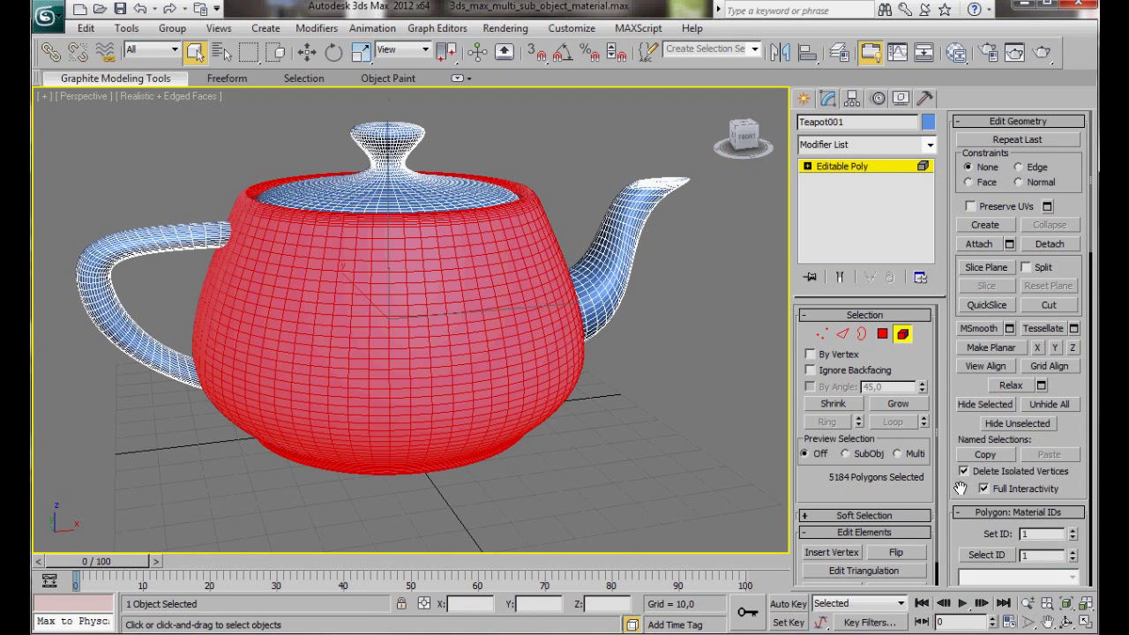
{"action": "scroll", "coordinate": [965, 463], "scroll_direction": "down", "scroll_amount": 5}
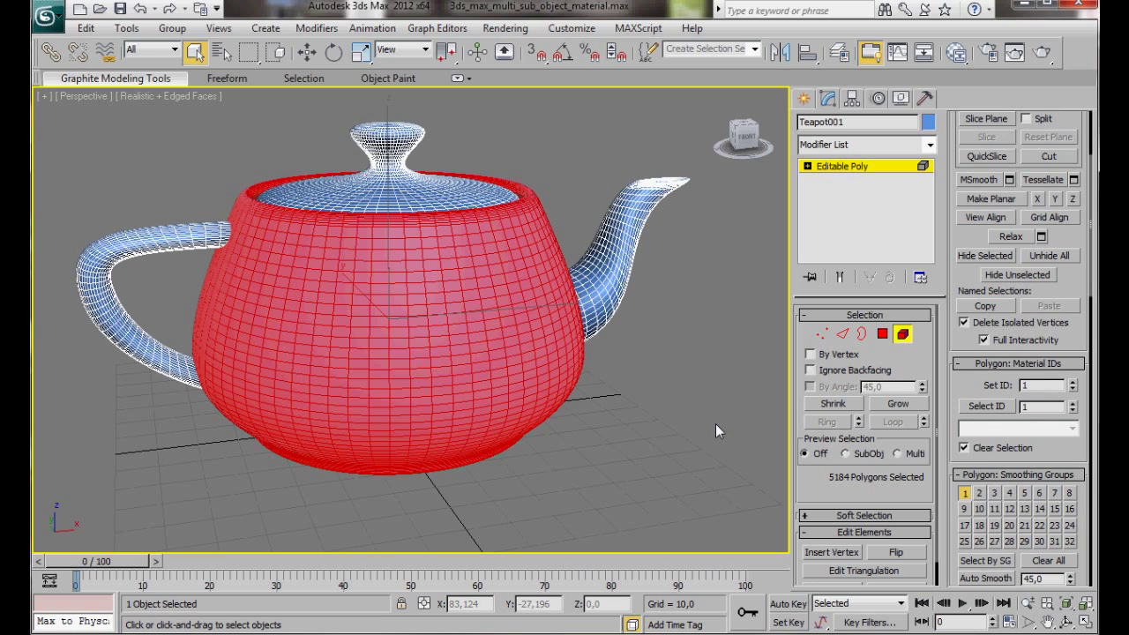
{"action": "key", "text": "ctrl+i"}
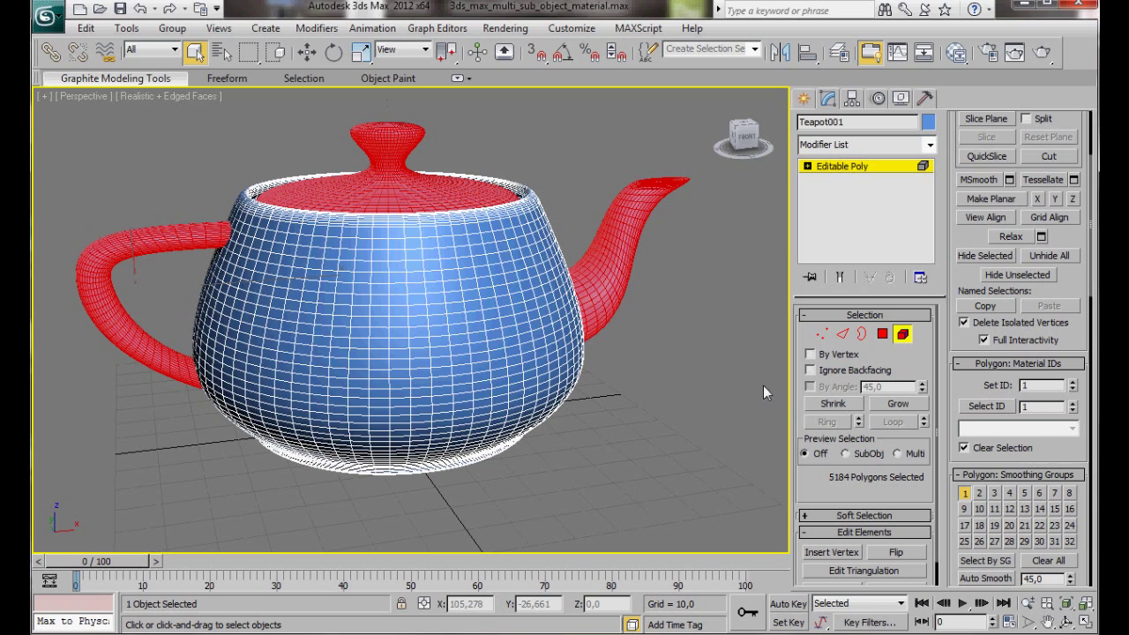
{"action": "middle_click_drag", "start_coordinate": [624, 379], "coordinate": [636, 412], "text": "alt"}
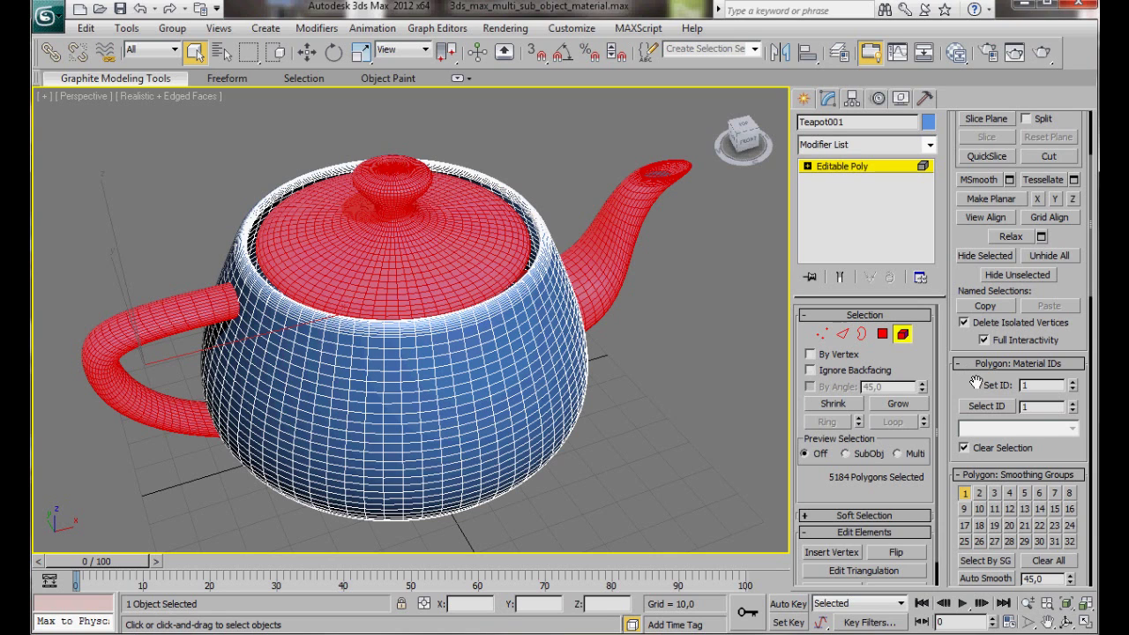
{"action": "left_click_drag", "start_coordinate": [975, 382], "coordinate": [973, 340]}
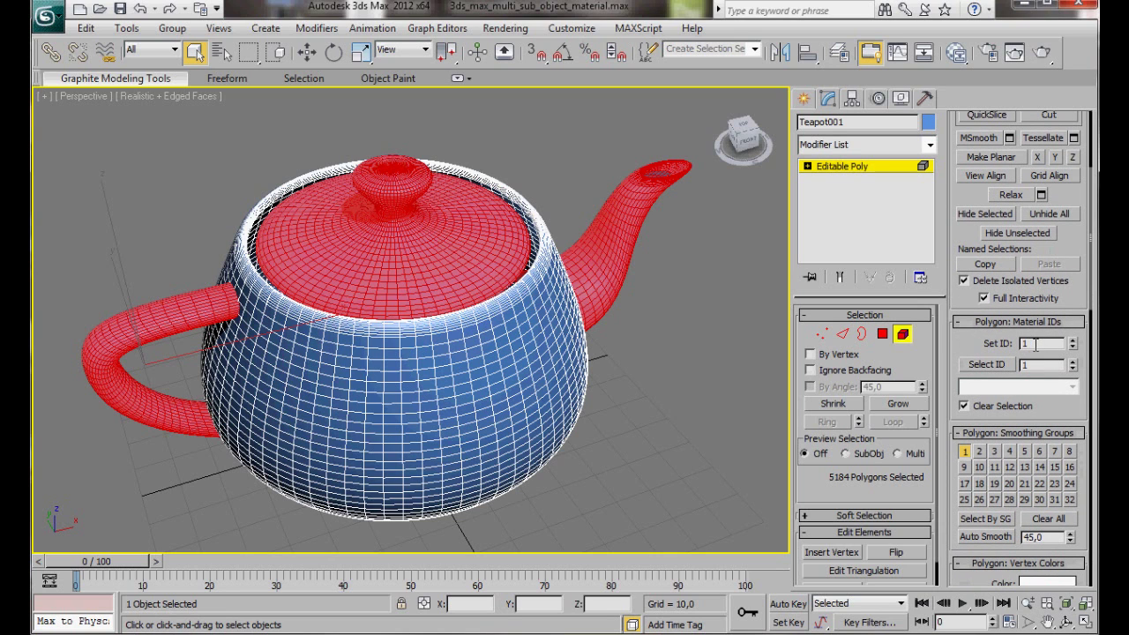
{"action": "left_click", "coordinate": [1074, 342]}
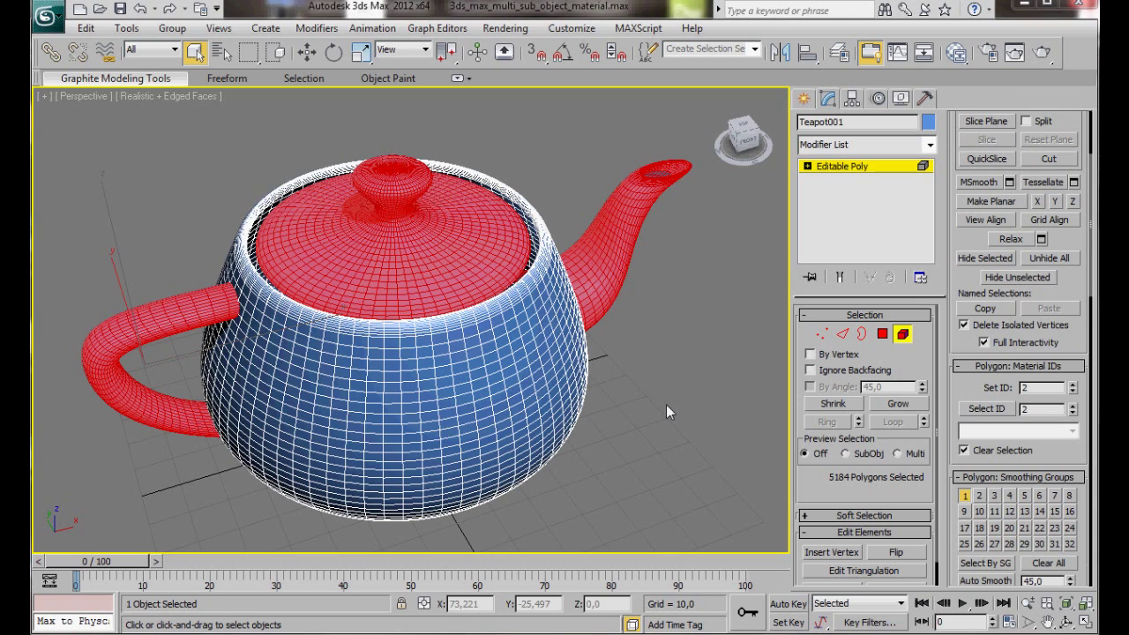
Step: Set the handle polygons to material ID 3 and the lid polygons to ID 4
{"action": "left_click", "coordinate": [86, 355]}
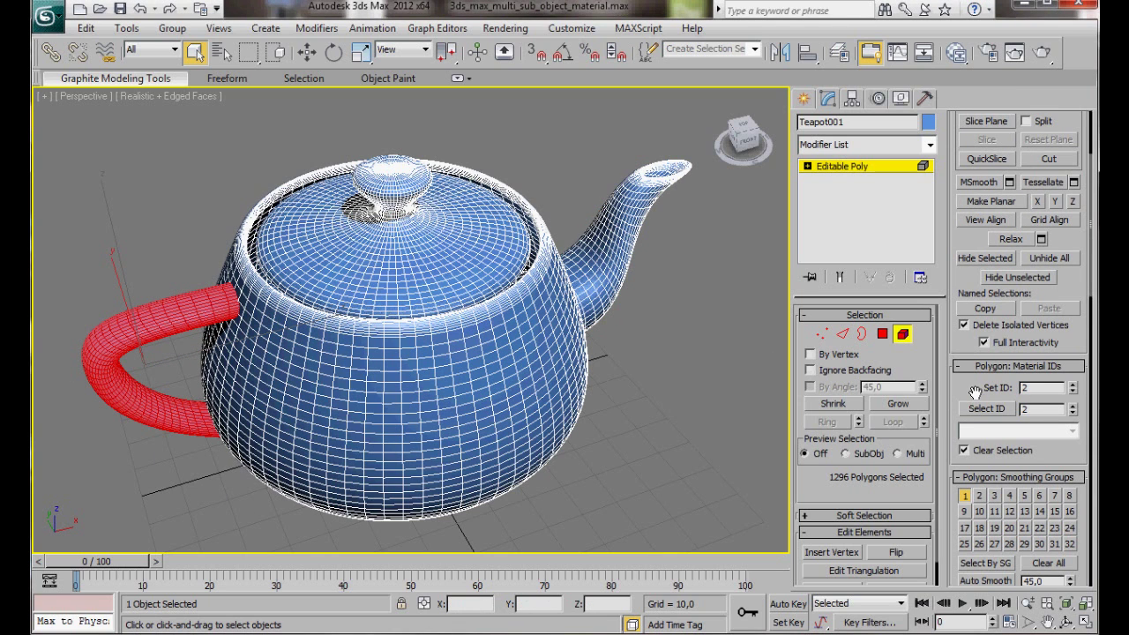
{"action": "left_click", "coordinate": [1073, 388]}
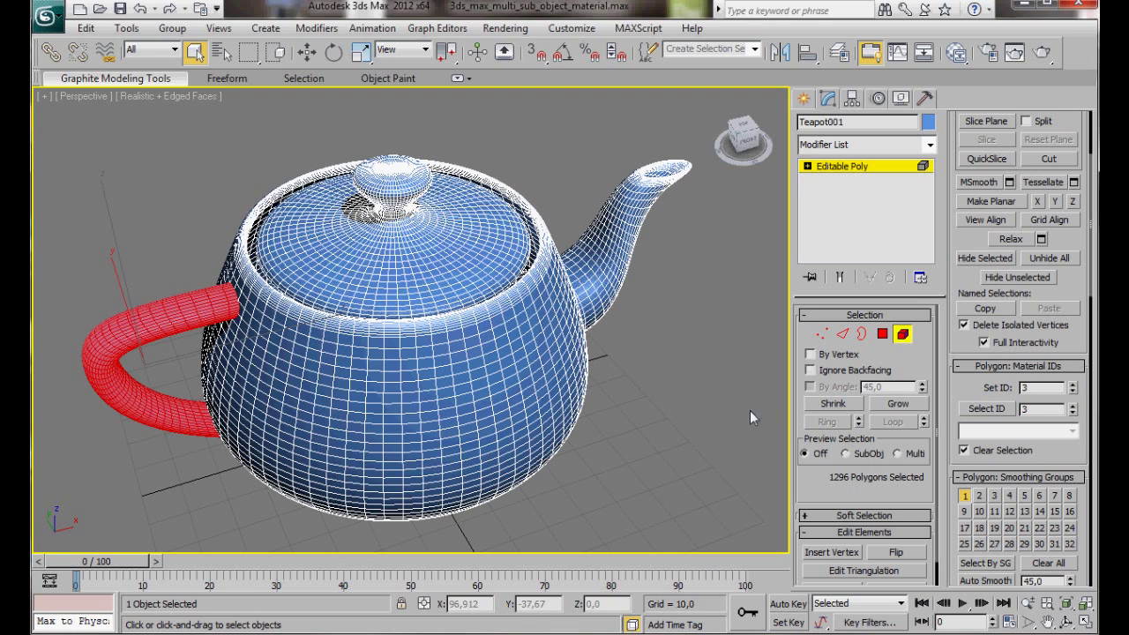
{"action": "left_click", "coordinate": [350, 254]}
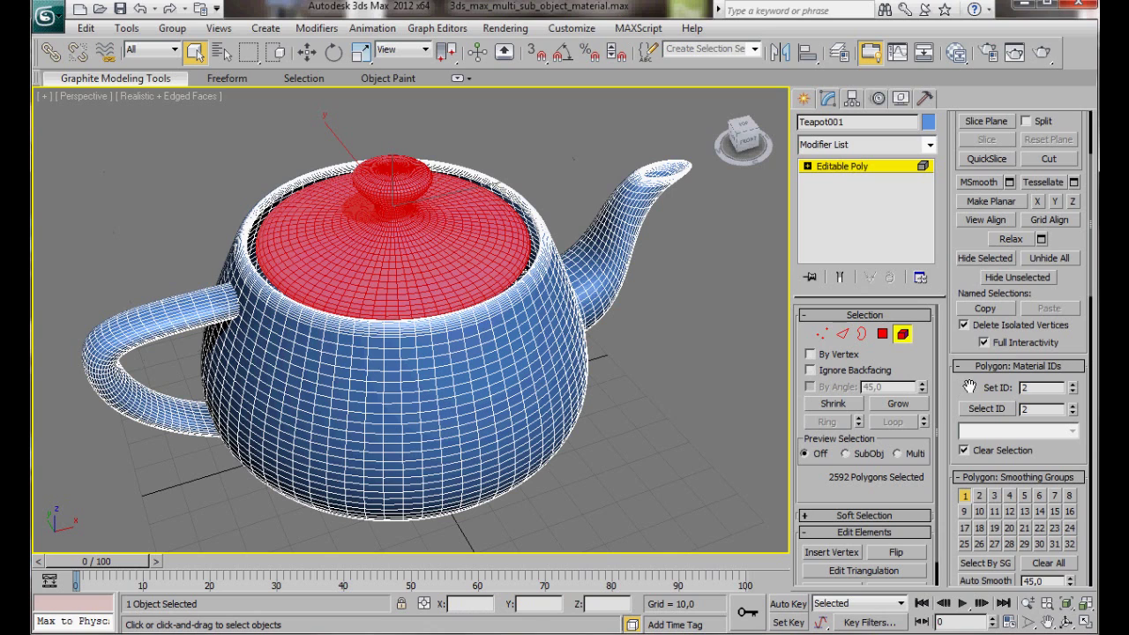
{"action": "left_click_drag", "start_coordinate": [967, 386], "coordinate": [960, 335]}
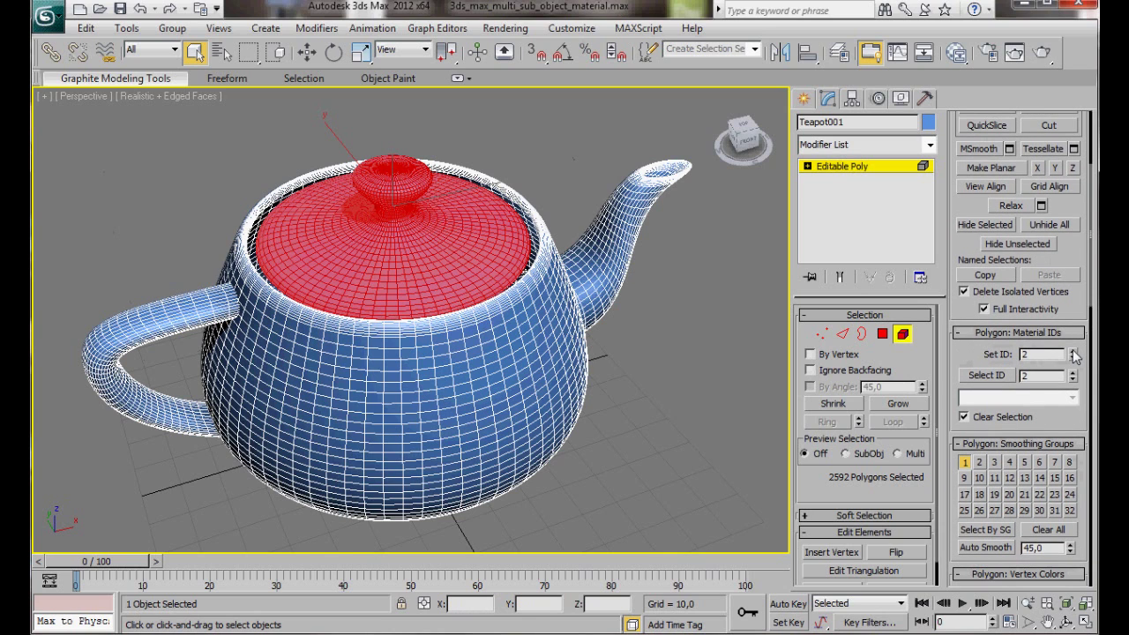
{"action": "left_click", "coordinate": [1073, 351]}
{"action": "left_click", "coordinate": [1073, 351]}
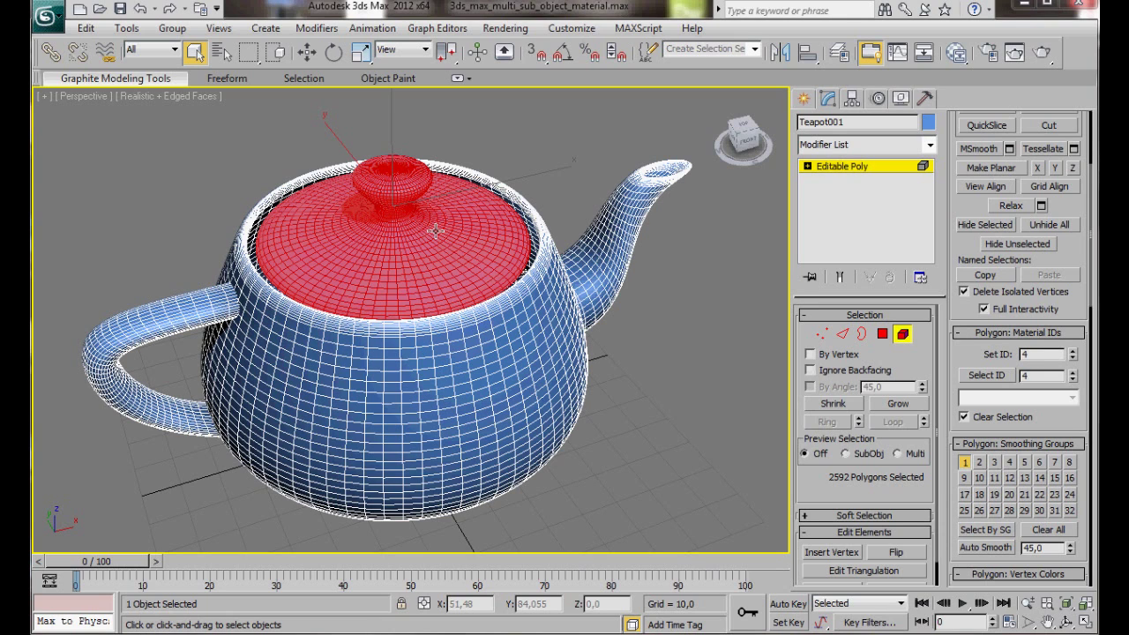
{"action": "left_click", "coordinate": [495, 28]}
{"action": "left_click", "coordinate": [518, 66]}
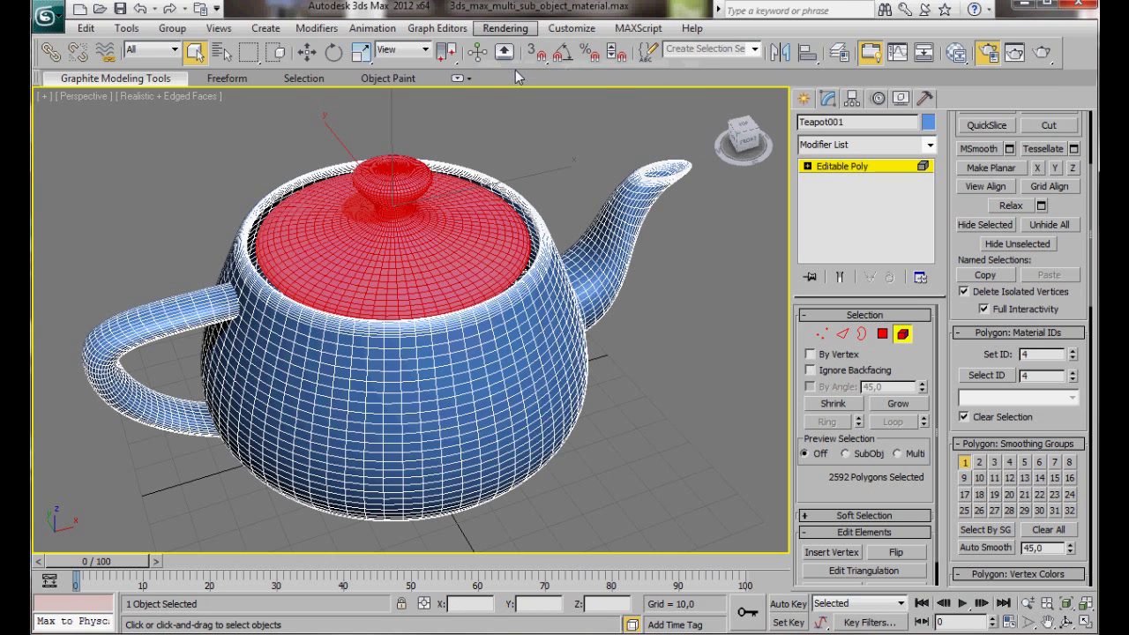
{"action": "scroll", "coordinate": [507, 191], "scroll_direction": "down", "scroll_amount": 10}
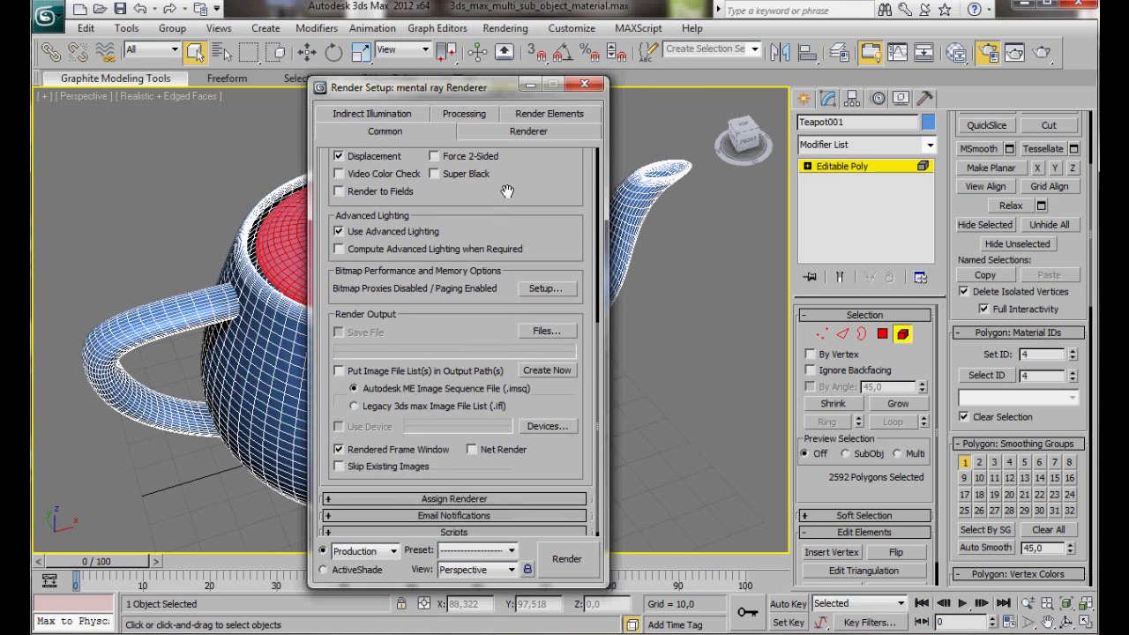
{"action": "left_click", "coordinate": [454, 498]}
{"action": "scroll", "coordinate": [340, 496], "scroll_direction": "down", "scroll_amount": 2}
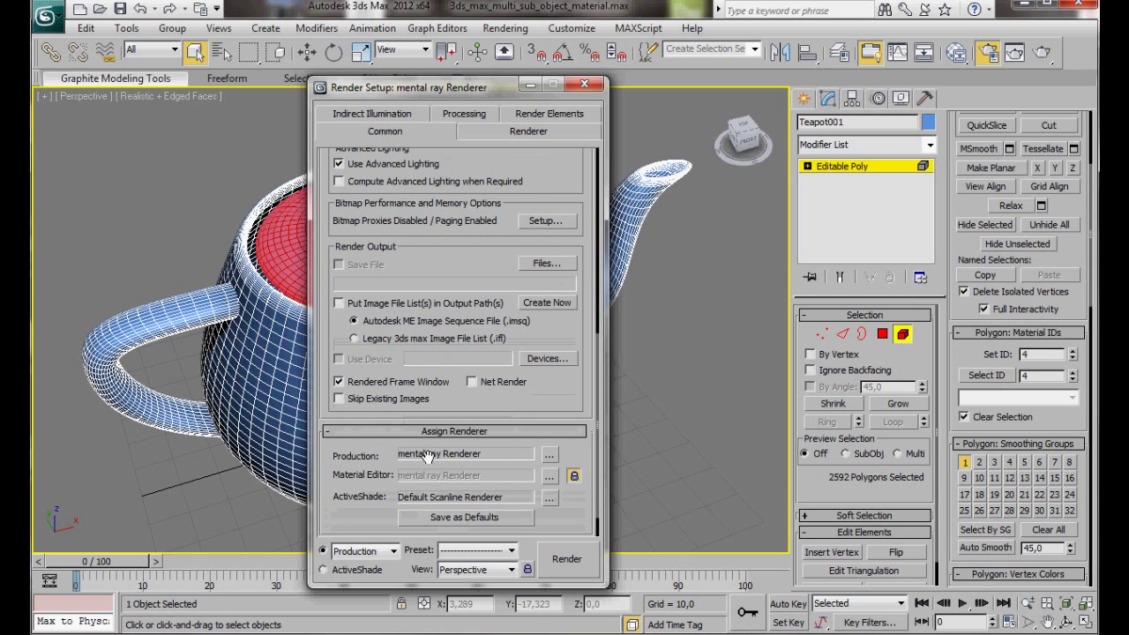
{"action": "left_click", "coordinate": [548, 456]}
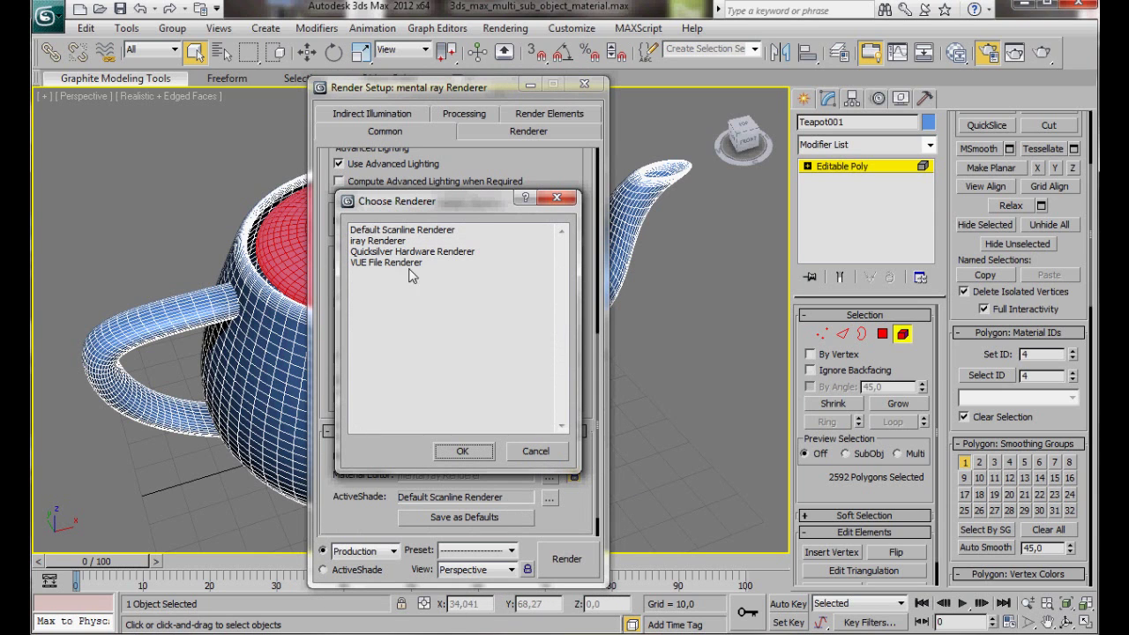
{"action": "left_click", "coordinate": [461, 451]}
{"action": "left_click", "coordinate": [583, 85]}
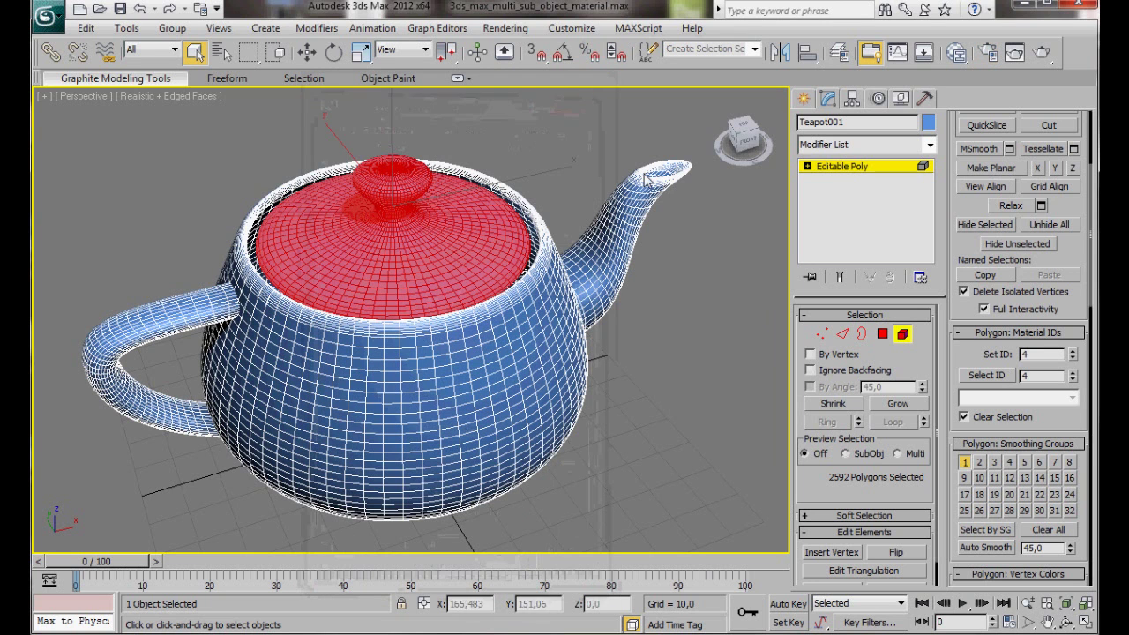
Step: Exit polygon editing, open the Slate Material Editor, and add a Multi/Sub-Object node to View1
{"action": "left_click", "coordinate": [848, 166]}
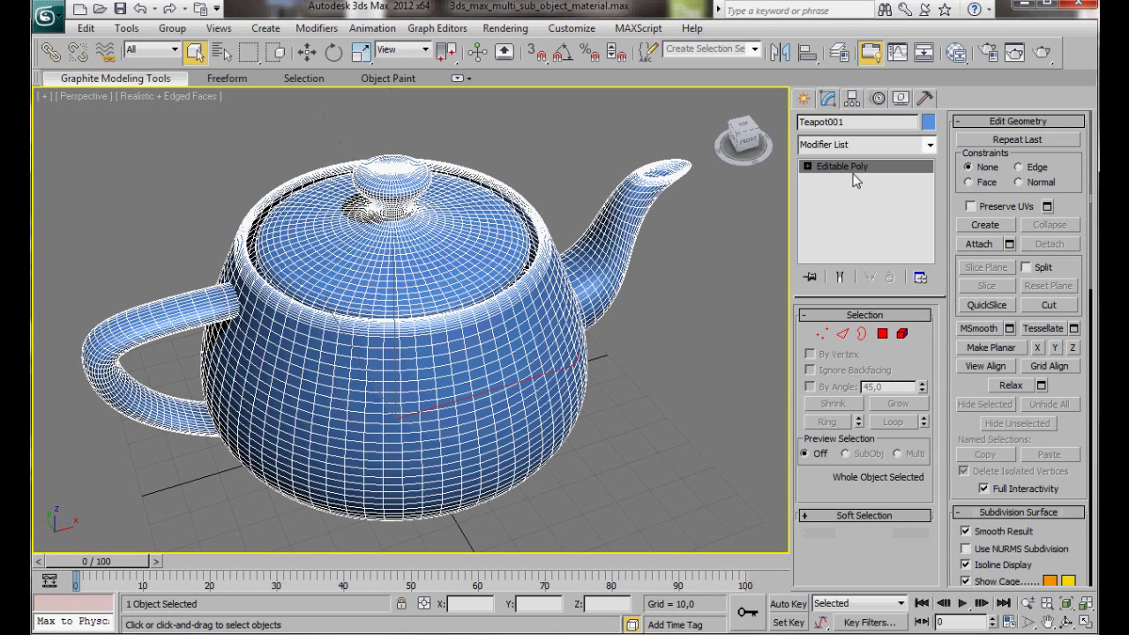
{"action": "left_click", "coordinate": [955, 53]}
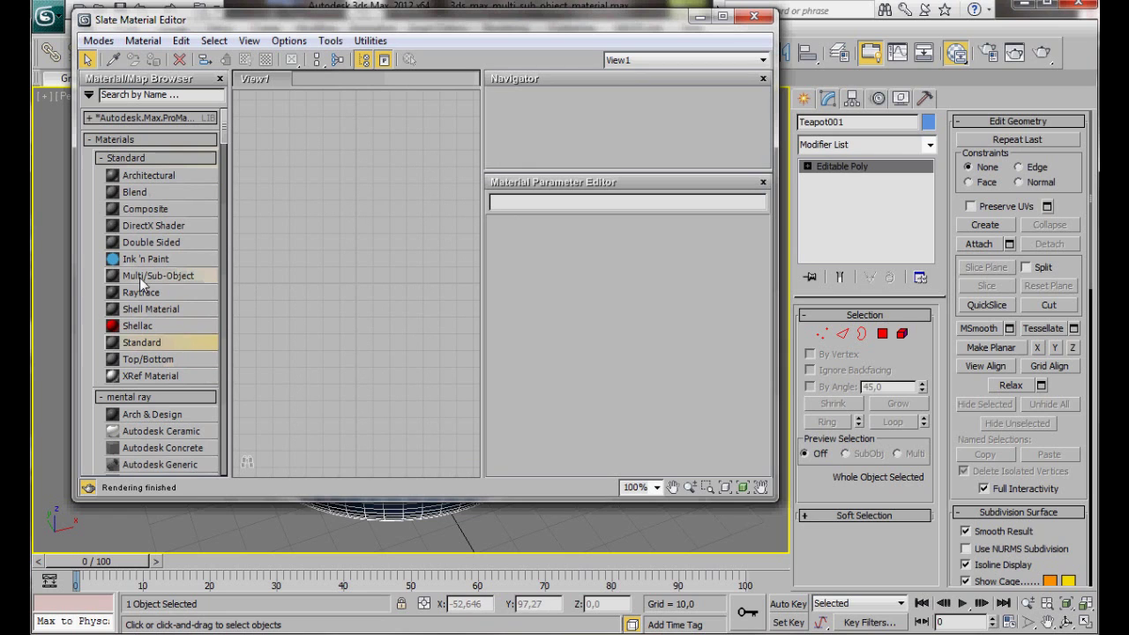
{"action": "left_click_drag", "start_coordinate": [139, 276], "coordinate": [350, 201]}
{"action": "mouse_move", "coordinate": [409, 114]}
{"action": "left_mouse_down"}
{"action": "mouse_move", "coordinate": [418, 127]}
{"action": "mouse_move", "coordinate": [409, 124]}
{"action": "left_mouse_up"}
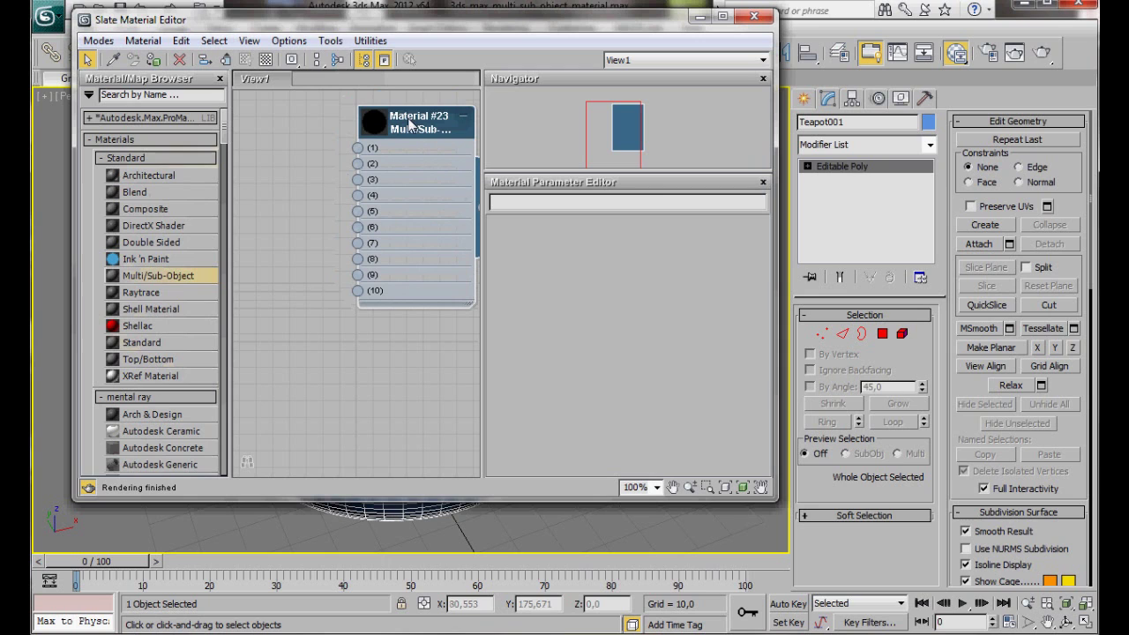
Step: Set the number of sub-materials in Material #23 to 4
{"action": "double_click", "coordinate": [408, 125]}
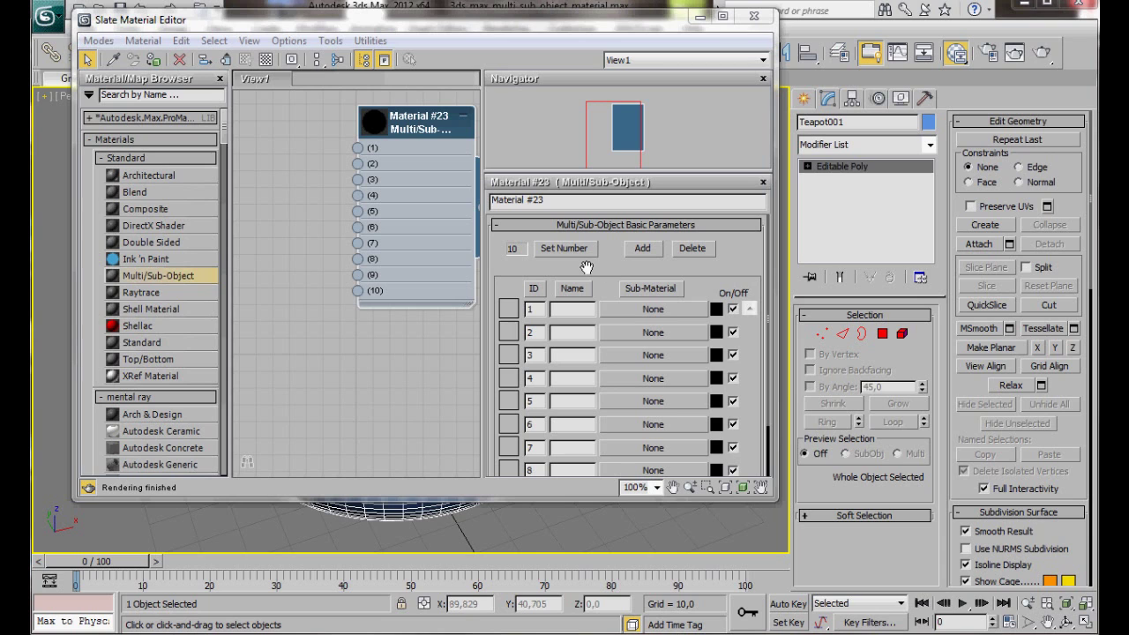
{"action": "left_click", "coordinate": [545, 252]}
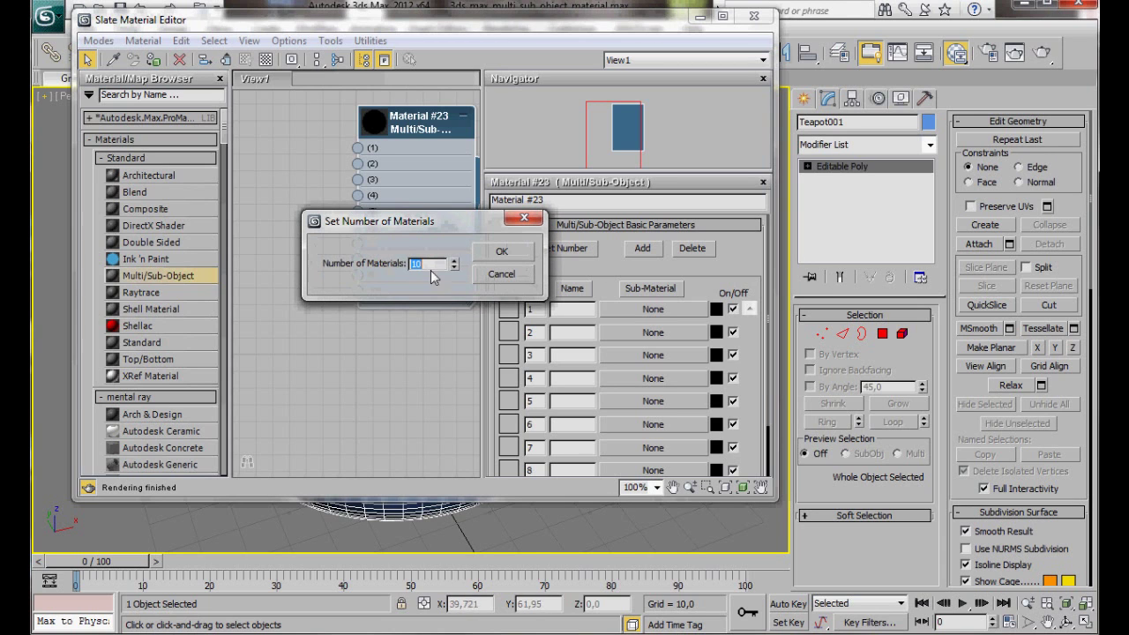
{"action": "type", "text": "4"}
{"action": "left_click", "coordinate": [499, 252]}
{"action": "left_click_drag", "start_coordinate": [421, 165], "coordinate": [426, 164]}
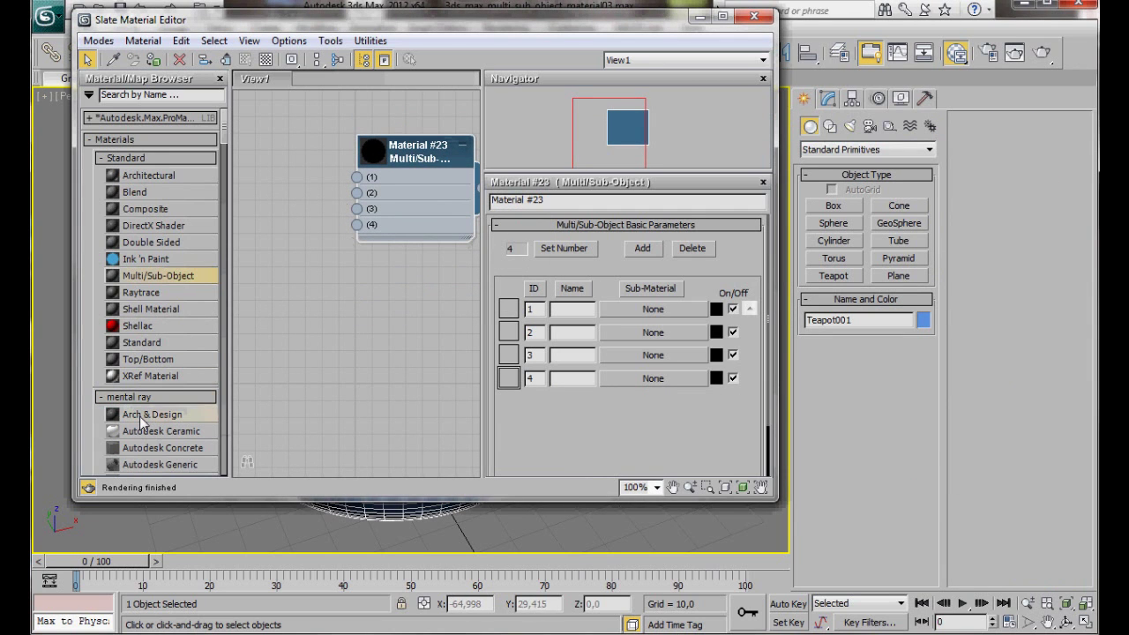
Step: Add an Arch & Design node and wire it into sub-material slot 1
{"action": "left_click_drag", "start_coordinate": [145, 414], "coordinate": [284, 164]}
{"action": "left_click_drag", "start_coordinate": [282, 116], "coordinate": [283, 195]}
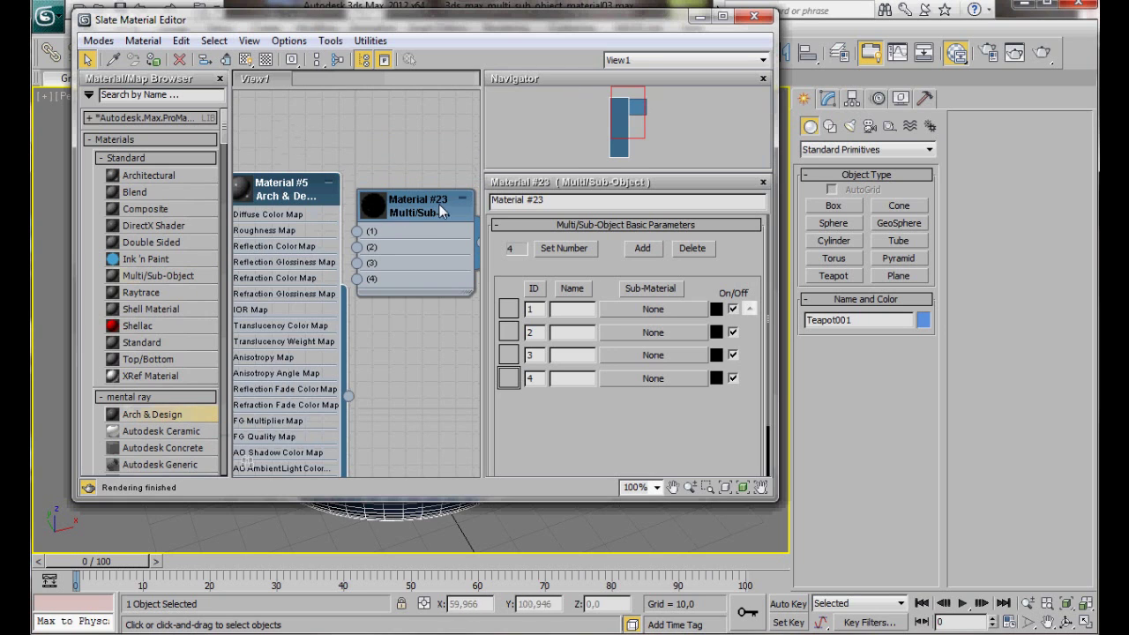
{"action": "left_click_drag", "start_coordinate": [348, 396], "coordinate": [370, 201]}
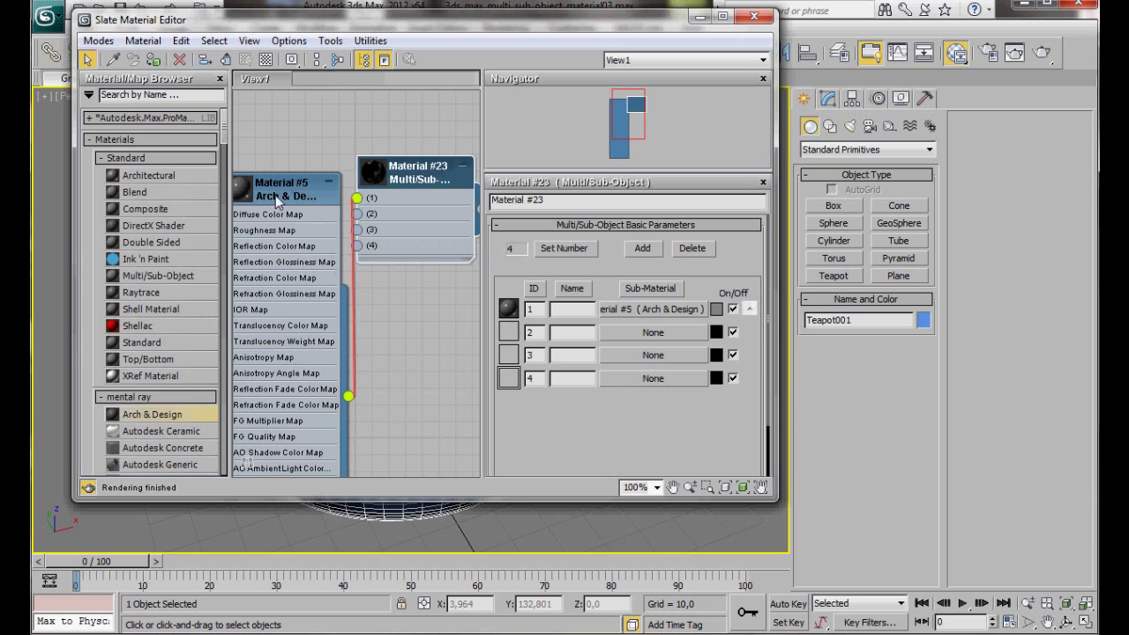
Step: Set the Arch & Design material's diffuse colour to fully saturated yellow
{"action": "left_click", "coordinate": [282, 197]}
{"action": "double_click", "coordinate": [284, 197]}
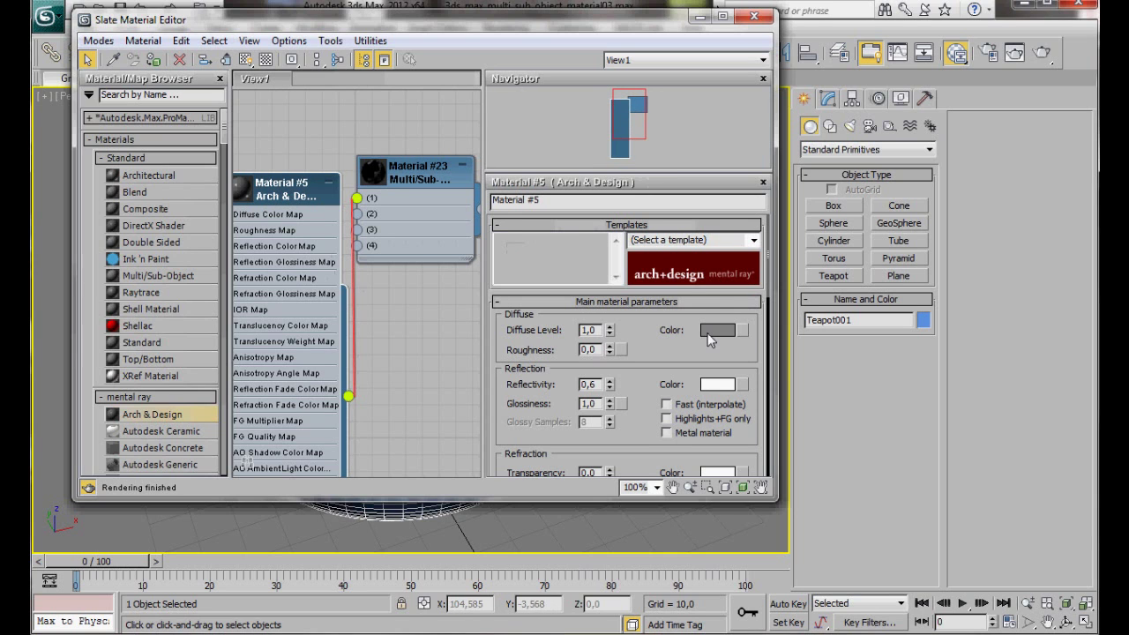
{"action": "left_click", "coordinate": [717, 330]}
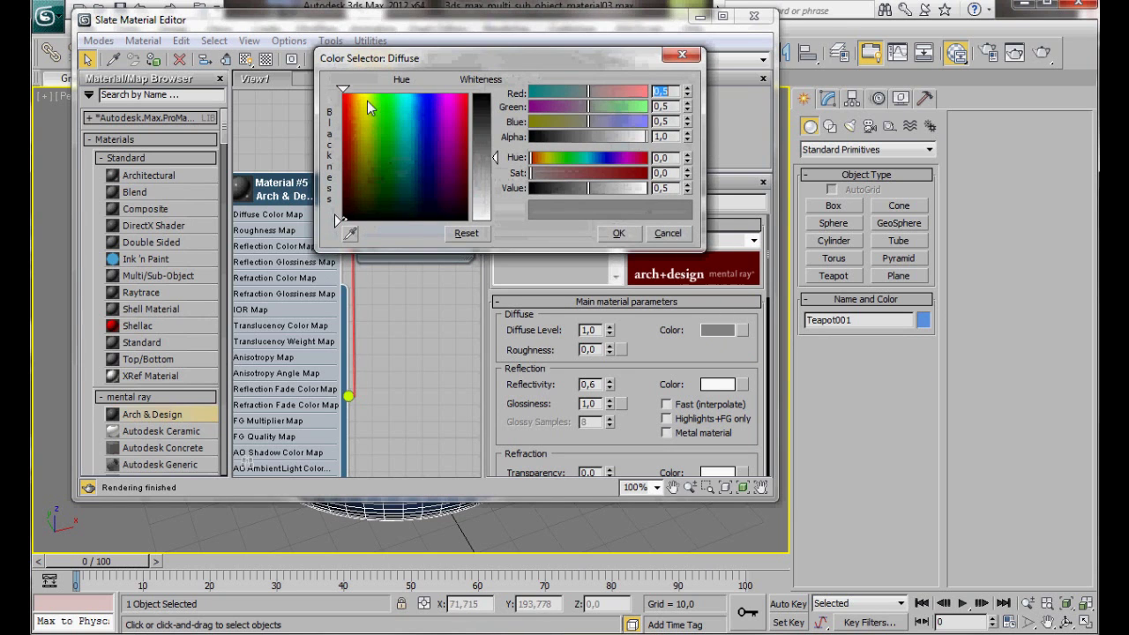
{"action": "left_click_drag", "start_coordinate": [362, 103], "coordinate": [358, 94]}
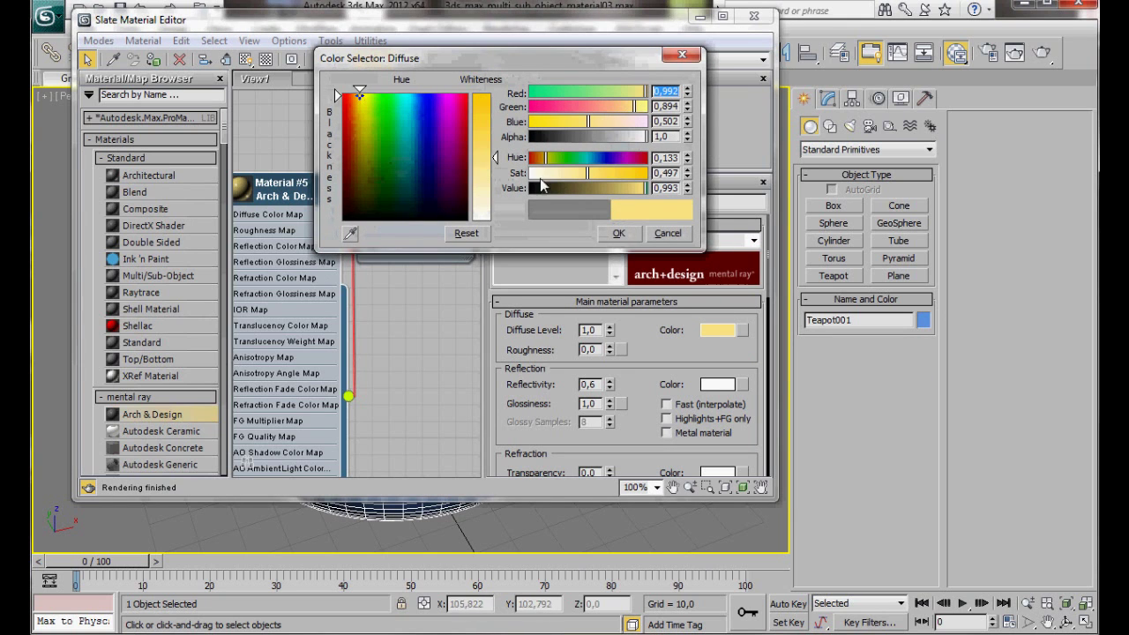
{"action": "left_click_drag", "start_coordinate": [494, 141], "coordinate": [494, 99]}
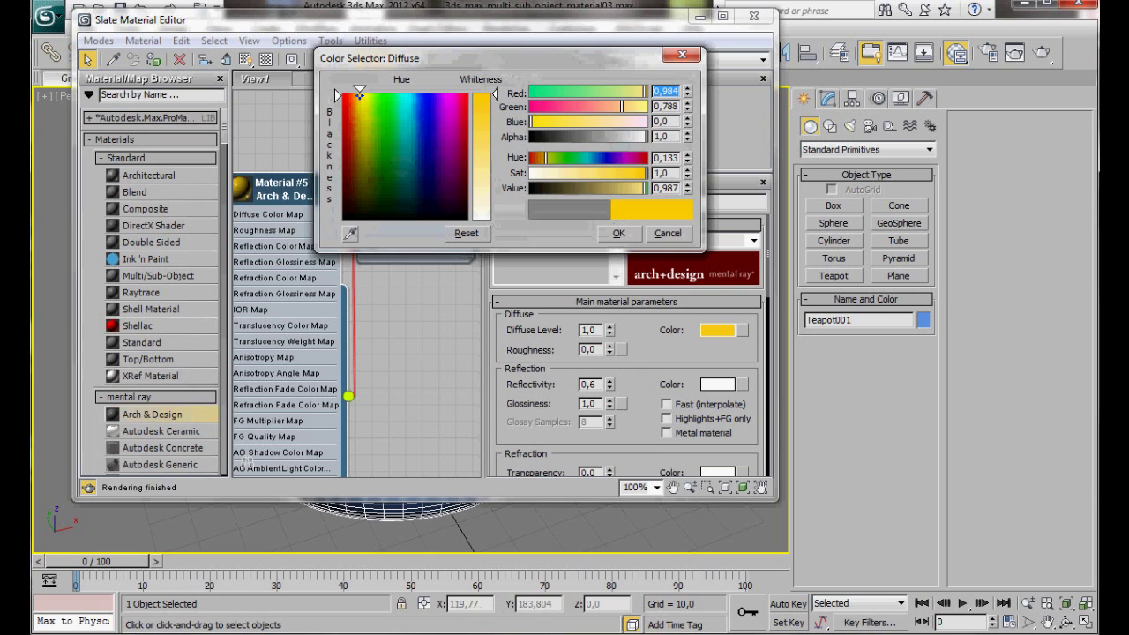
{"action": "left_click", "coordinate": [615, 235]}
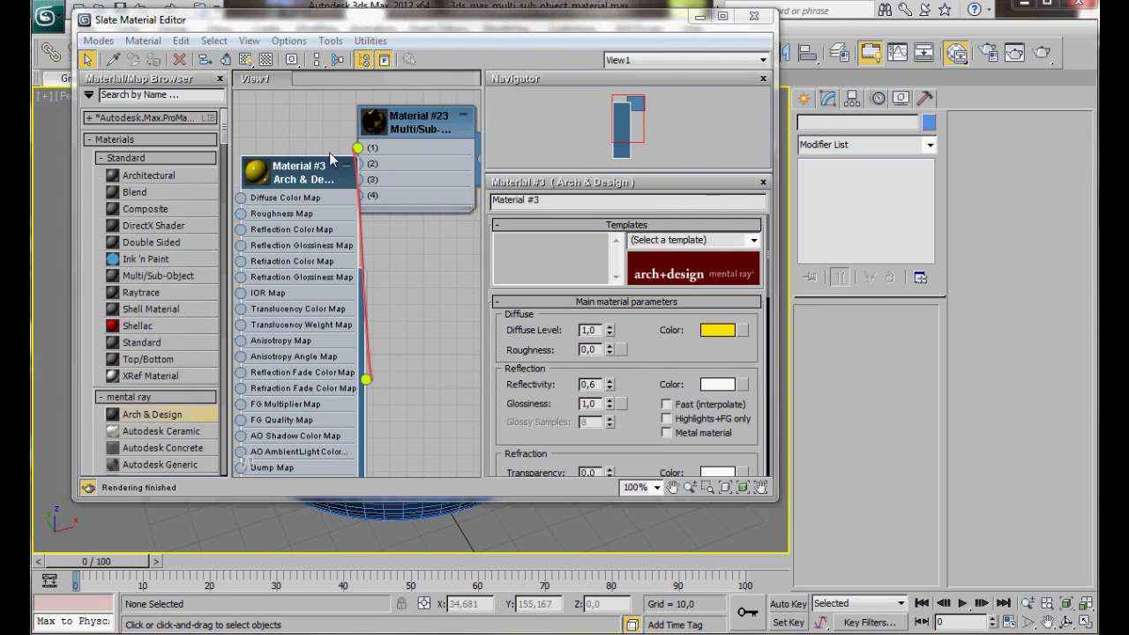
Step: Assign a new Arch & Design material (Material #4) to sub-material 2
{"action": "double_click", "coordinate": [408, 130]}
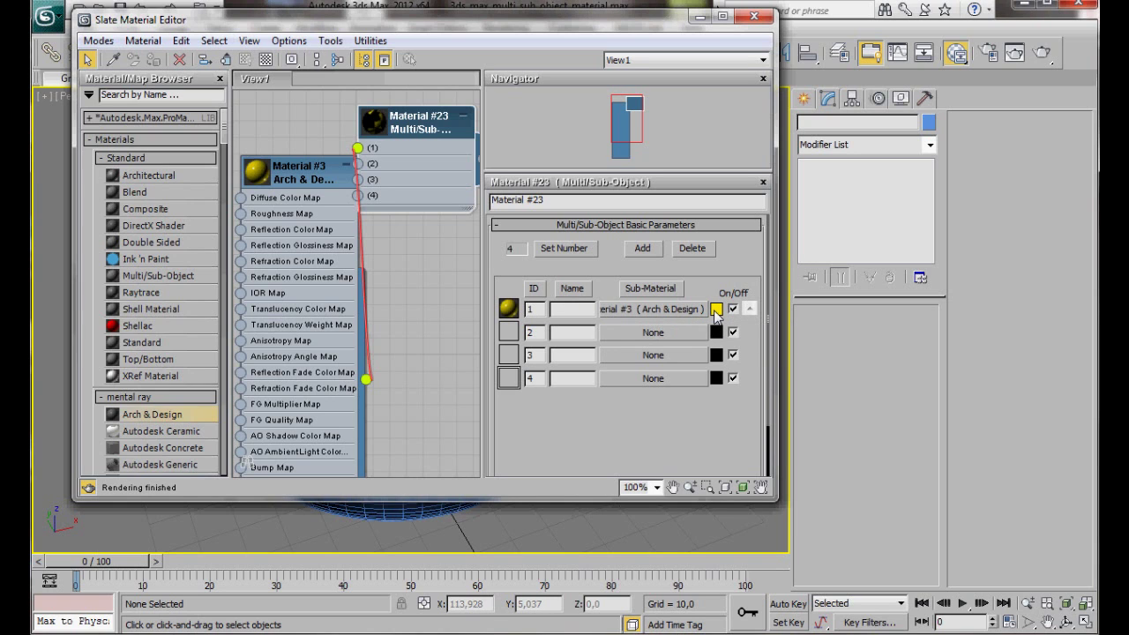
{"action": "left_click", "coordinate": [649, 334]}
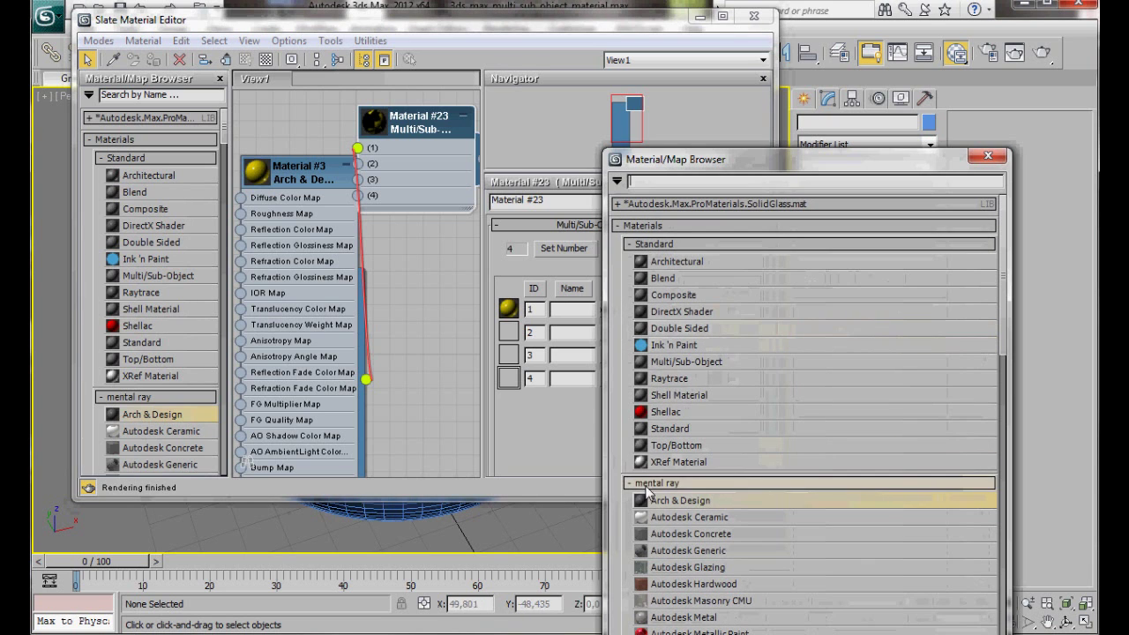
{"action": "double_click", "coordinate": [683, 500]}
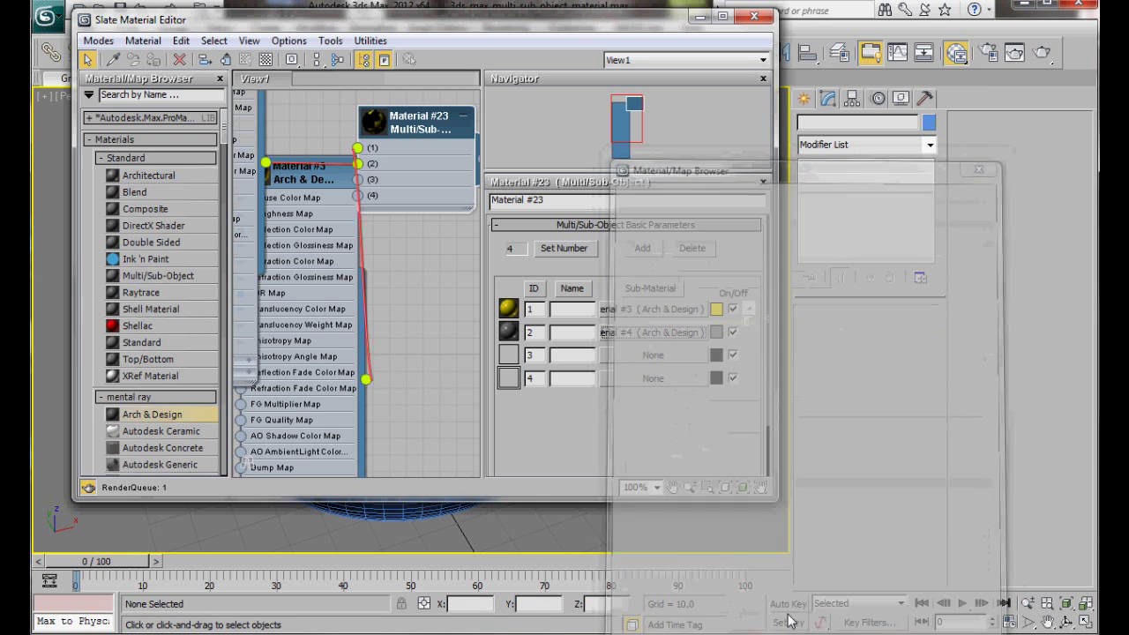
{"action": "middle_click_drag", "start_coordinate": [301, 131], "coordinate": [377, 274]}
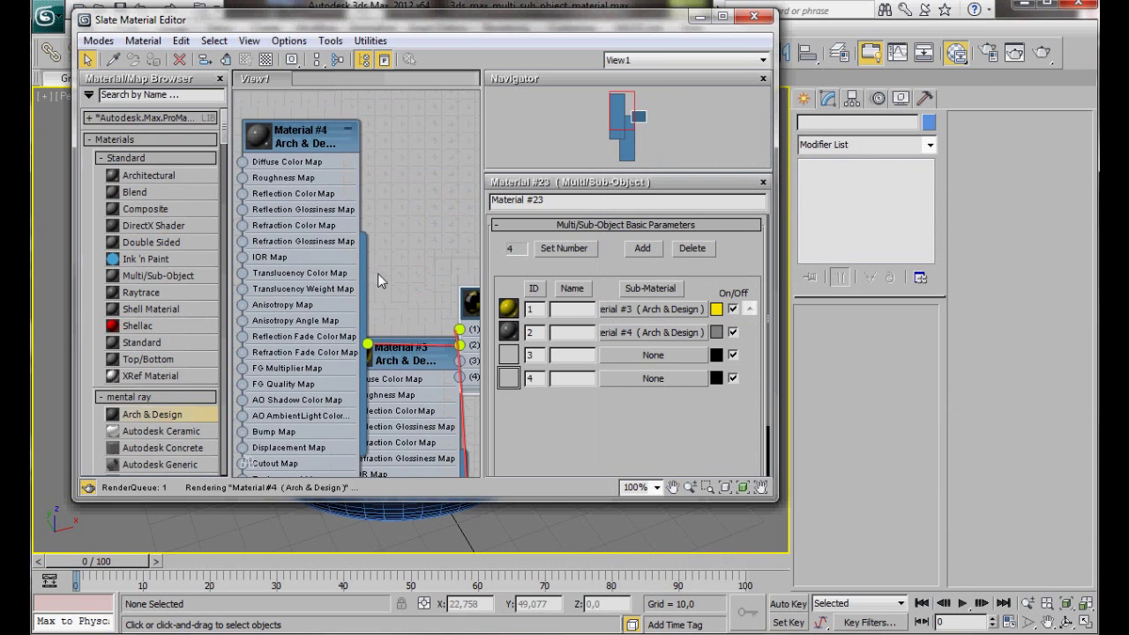
{"action": "left_click_drag", "start_coordinate": [300, 137], "coordinate": [341, 144]}
{"action": "middle_click_drag", "start_coordinate": [430, 217], "coordinate": [409, 194]}
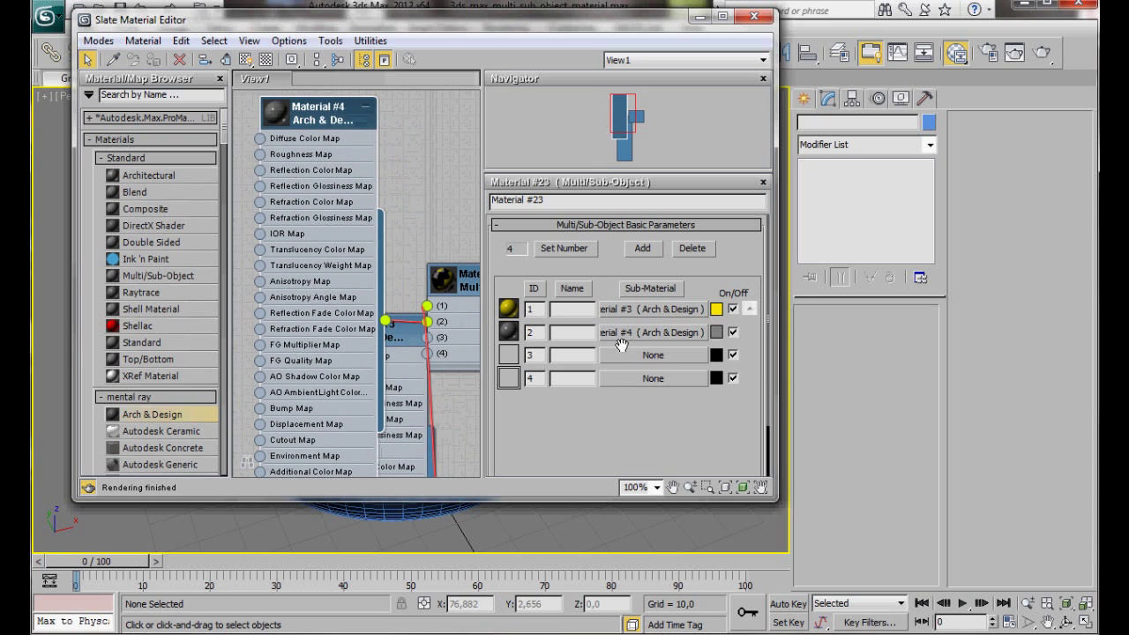
Step: Assign new Arch & Design materials to sub-materials 3 and 4
{"action": "left_click", "coordinate": [638, 358]}
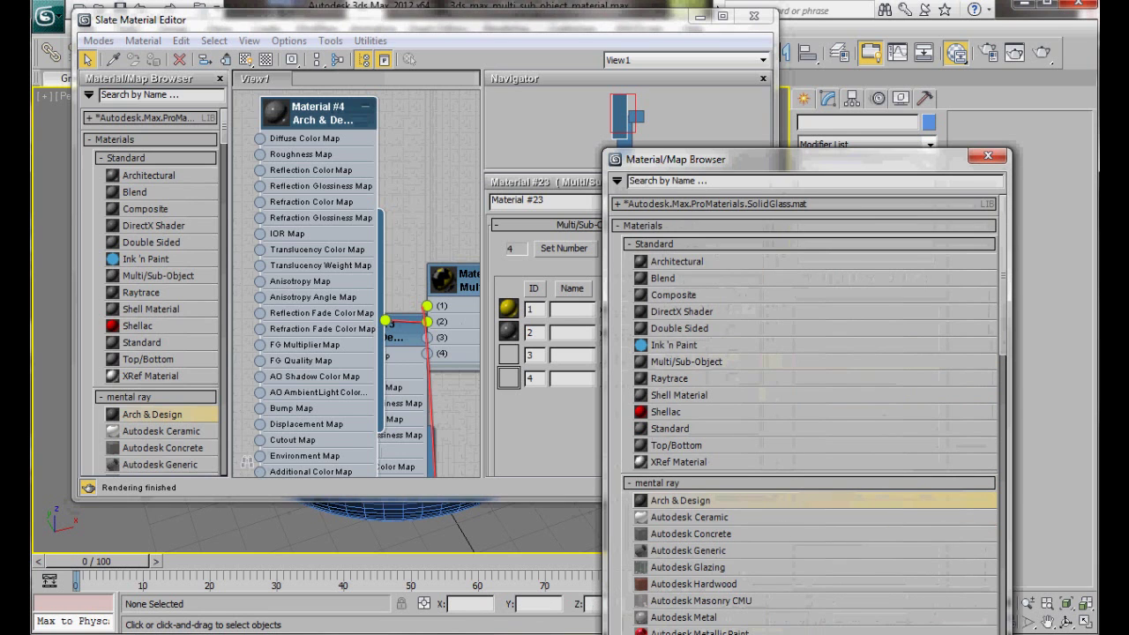
{"action": "double_click", "coordinate": [776, 500]}
{"action": "left_click", "coordinate": [637, 379]}
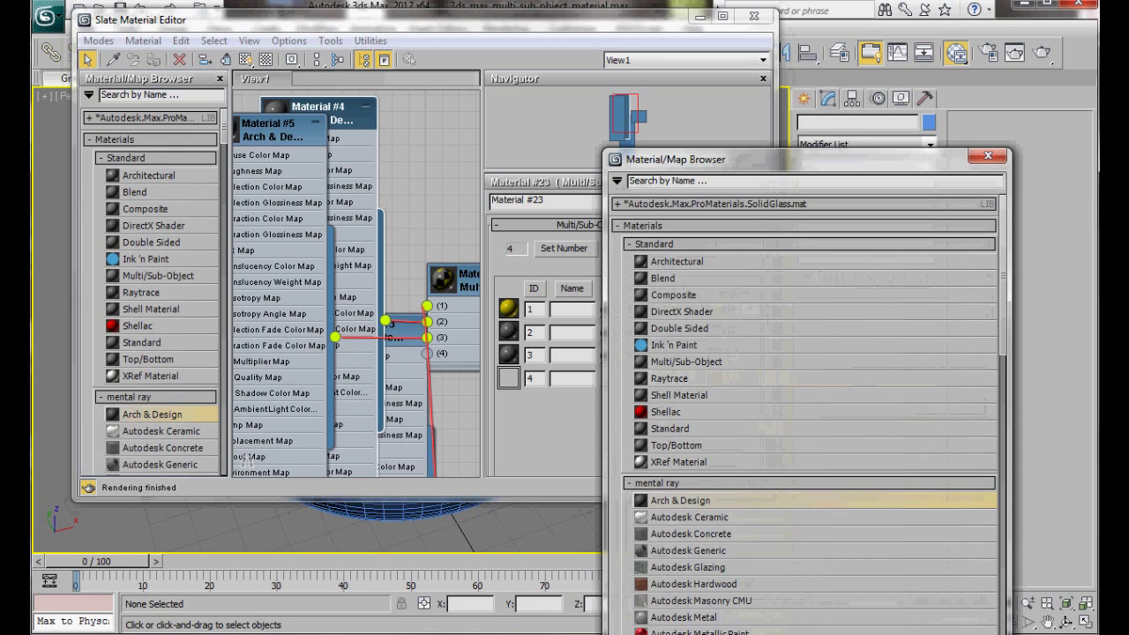
{"action": "double_click", "coordinate": [680, 500]}
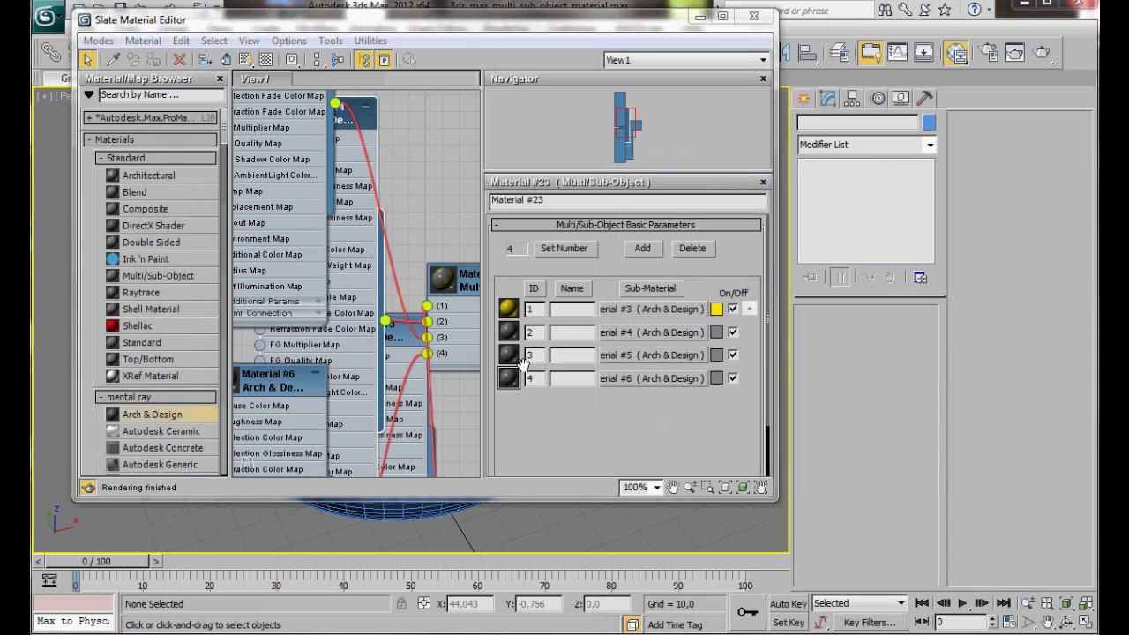
Step: Apply Lay Out All - Vertical and centre View1 on the Material #23 node
{"action": "left_click", "coordinate": [315, 61]}
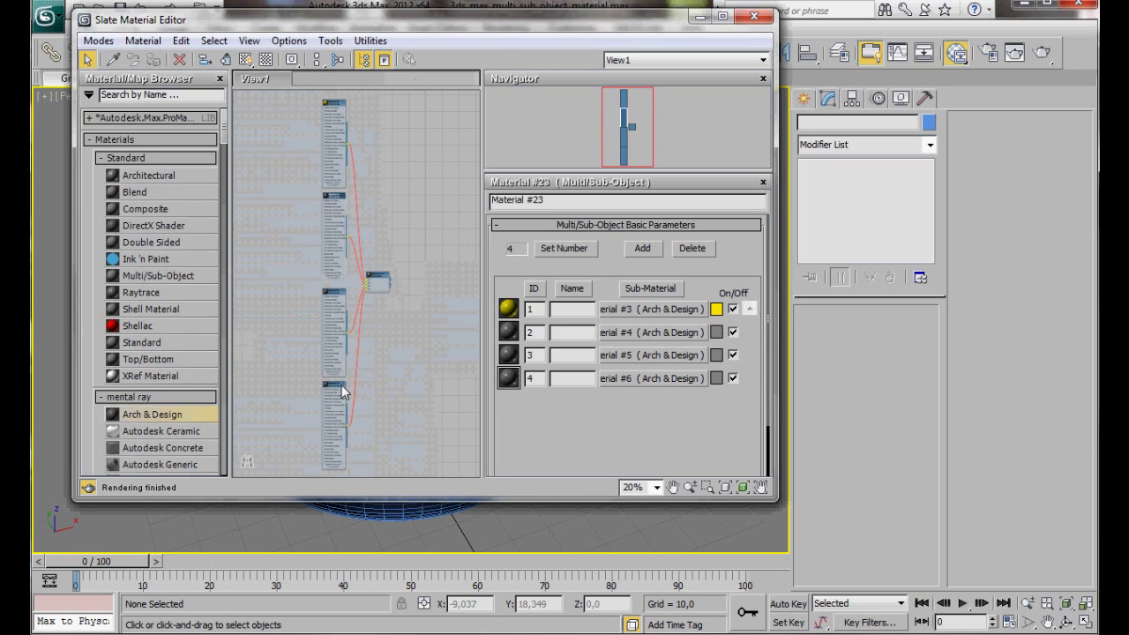
{"action": "scroll", "coordinate": [394, 319], "scroll_direction": "up", "scroll_amount": 5}
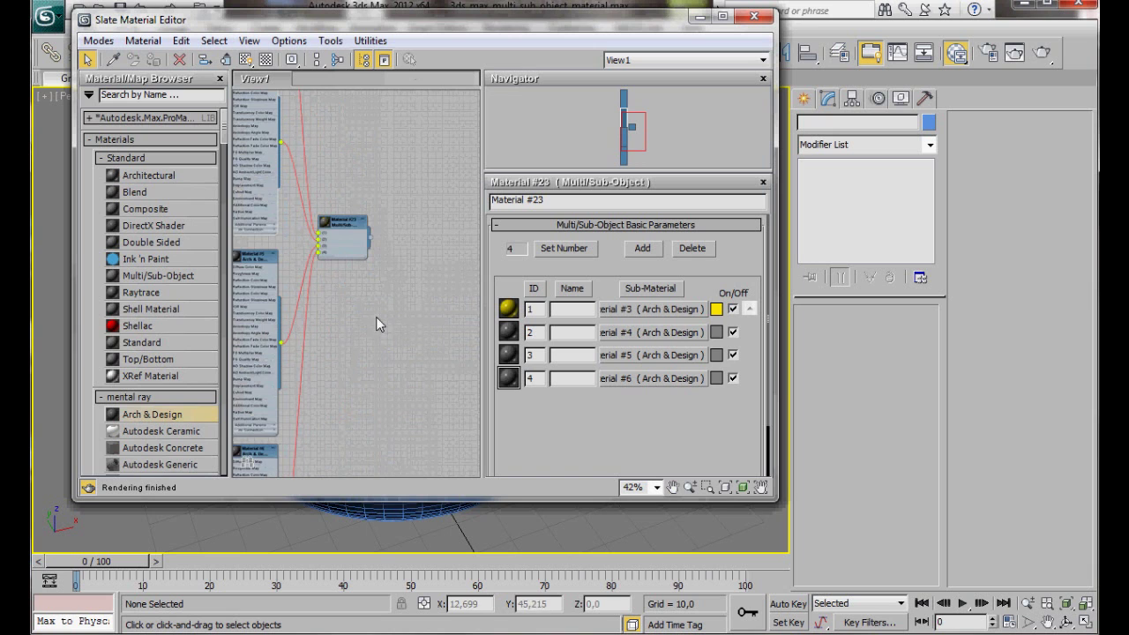
{"action": "middle_click_drag", "start_coordinate": [376, 317], "coordinate": [411, 312]}
{"action": "scroll", "coordinate": [401, 336], "scroll_direction": "up", "scroll_amount": 4}
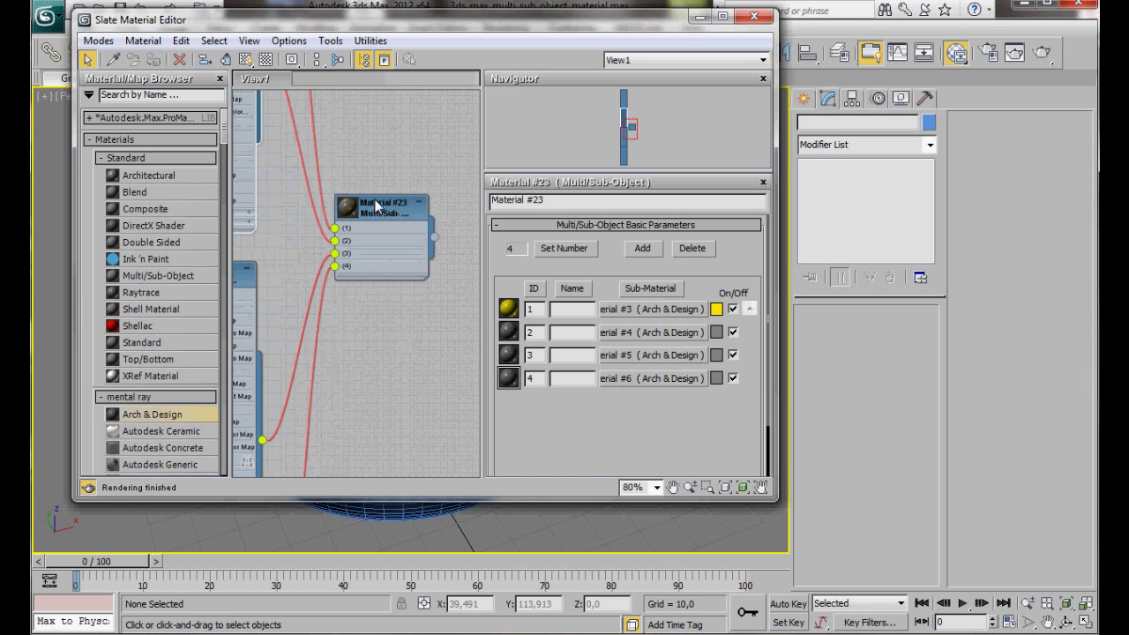
{"action": "middle_click_drag", "start_coordinate": [389, 337], "coordinate": [371, 360]}
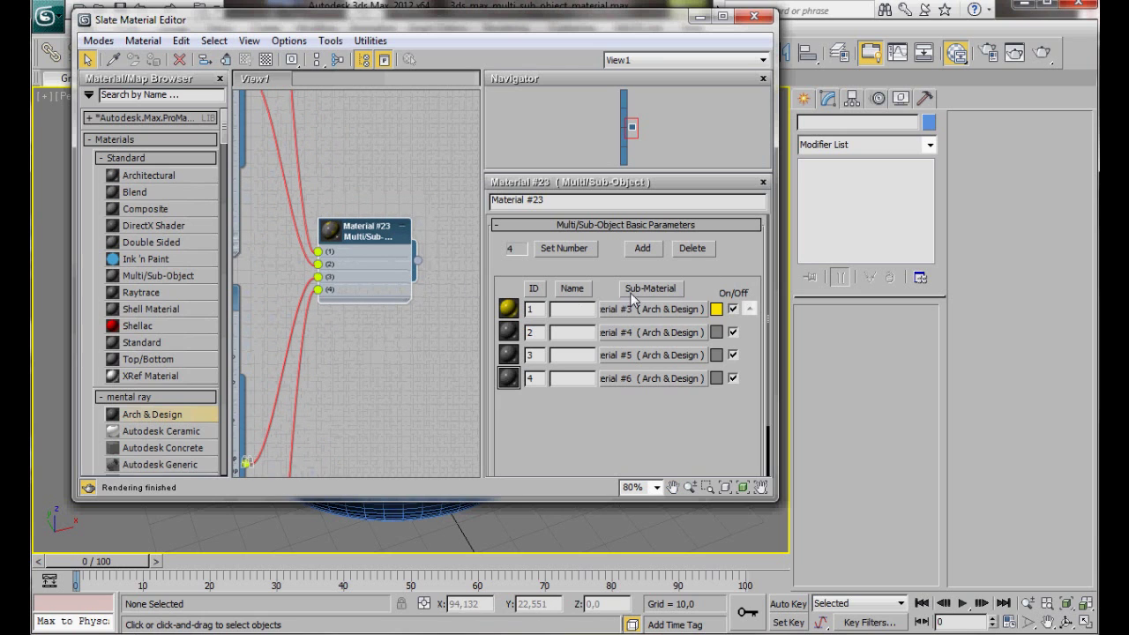
Step: Make sub-material 2's diffuse colour pure red
{"action": "left_click", "coordinate": [716, 333]}
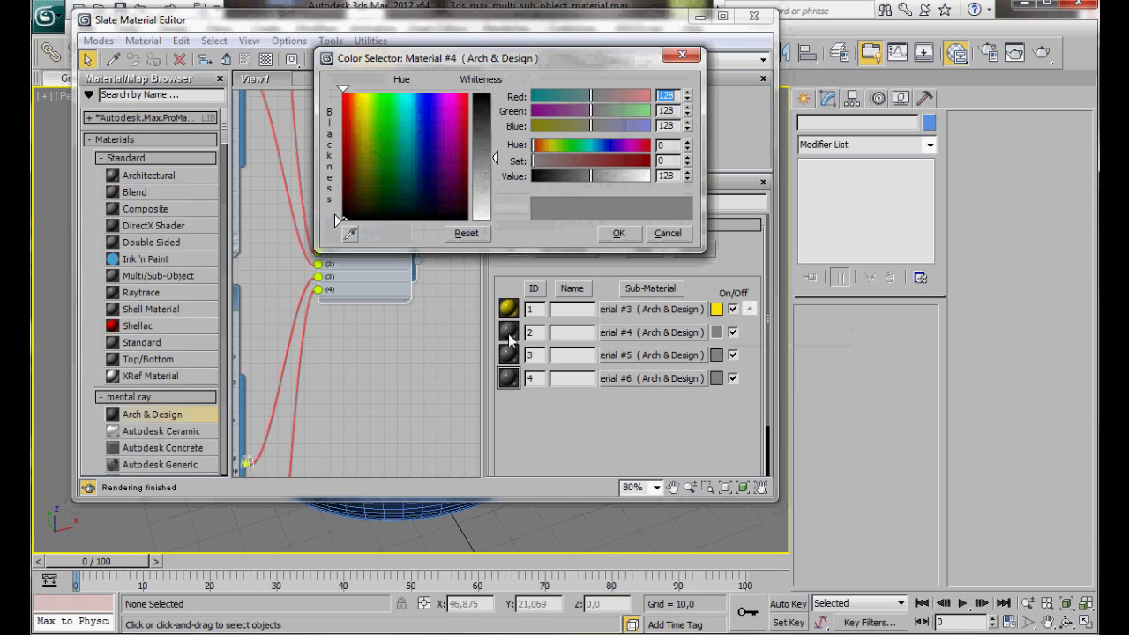
{"action": "left_click", "coordinate": [344, 99]}
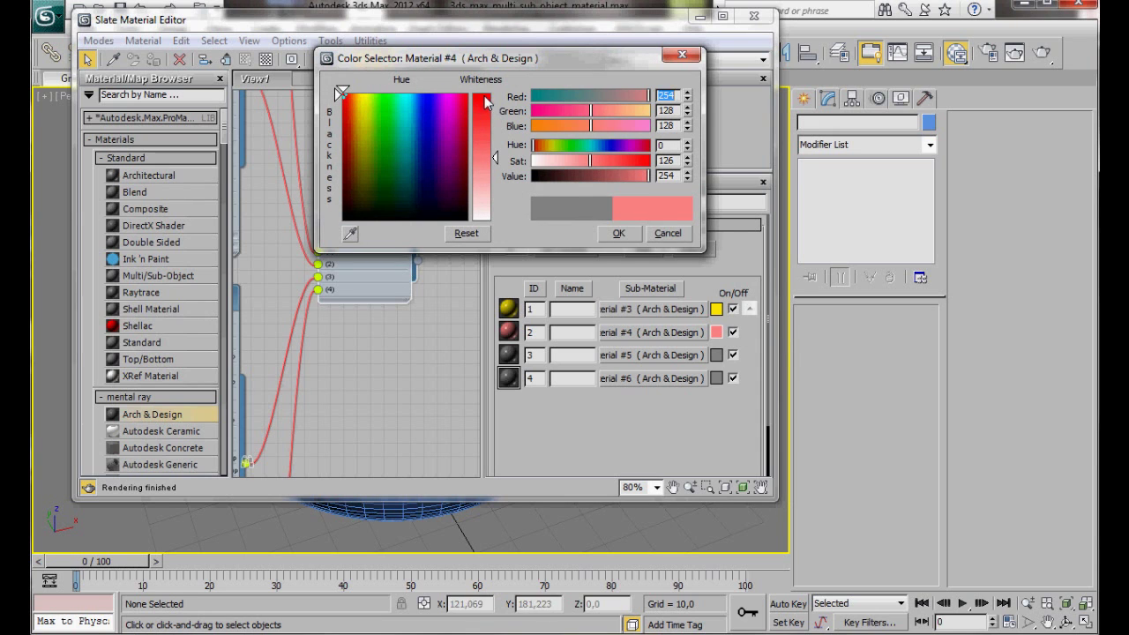
{"action": "left_click_drag", "start_coordinate": [486, 103], "coordinate": [486, 93]}
{"action": "left_click", "coordinate": [618, 233]}
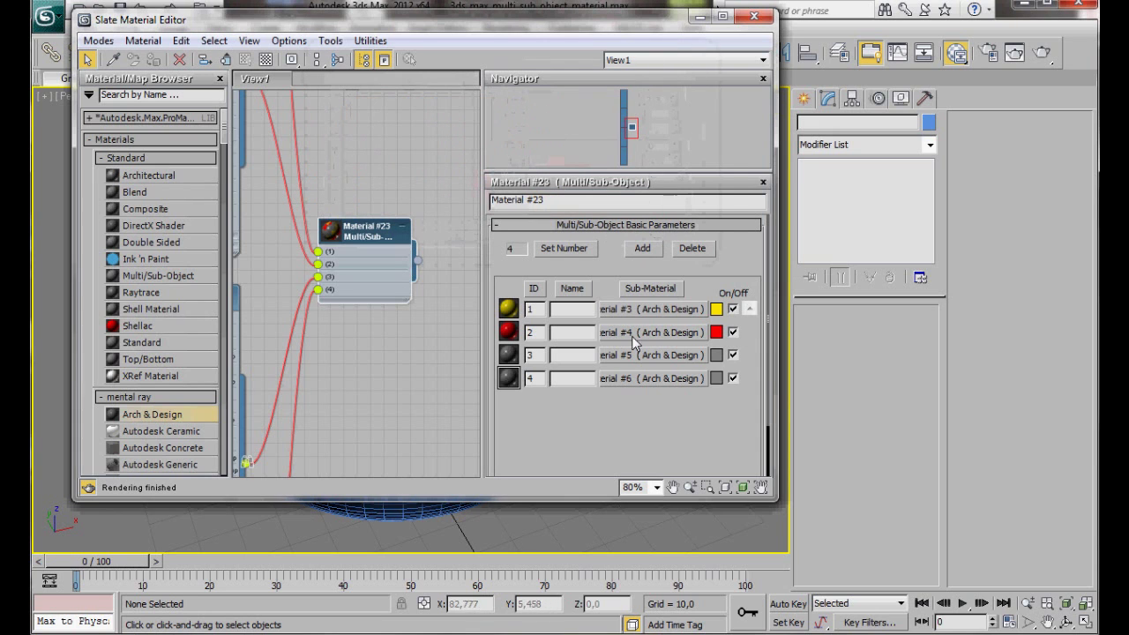
Step: Make sub-material 3 green, setting its red and blue components to 0
{"action": "left_click", "coordinate": [716, 354]}
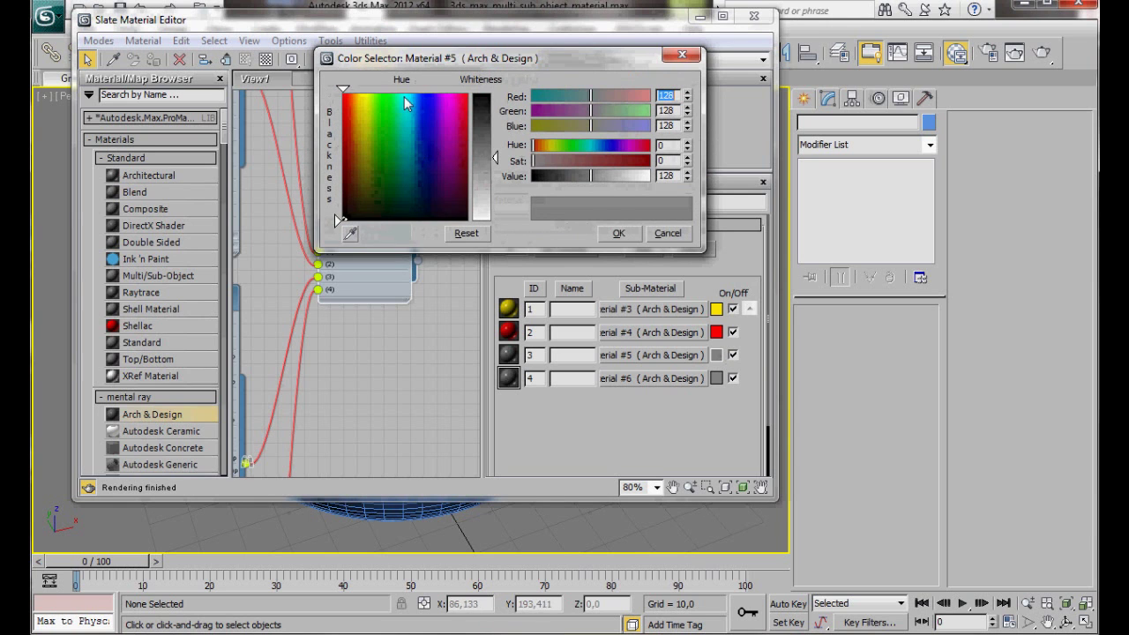
{"action": "left_click", "coordinate": [382, 93]}
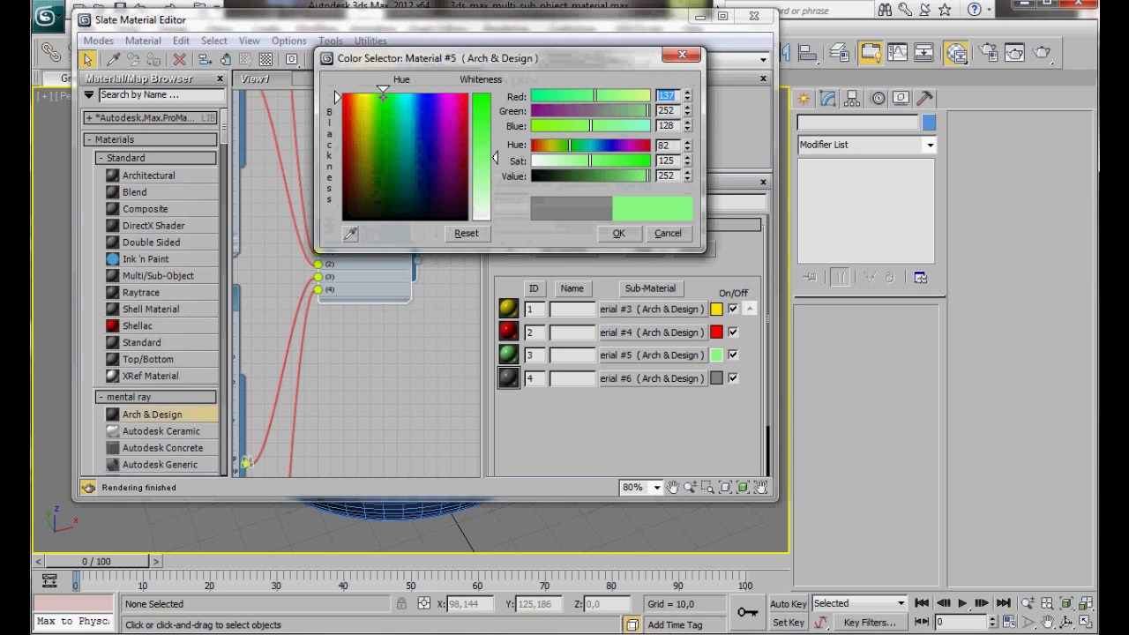
{"action": "type", "text": "0"}
{"action": "key", "text": "Tab"}
{"action": "key", "text": "Tab"}
{"action": "type", "text": "0"}
{"action": "left_click", "coordinate": [618, 233]}
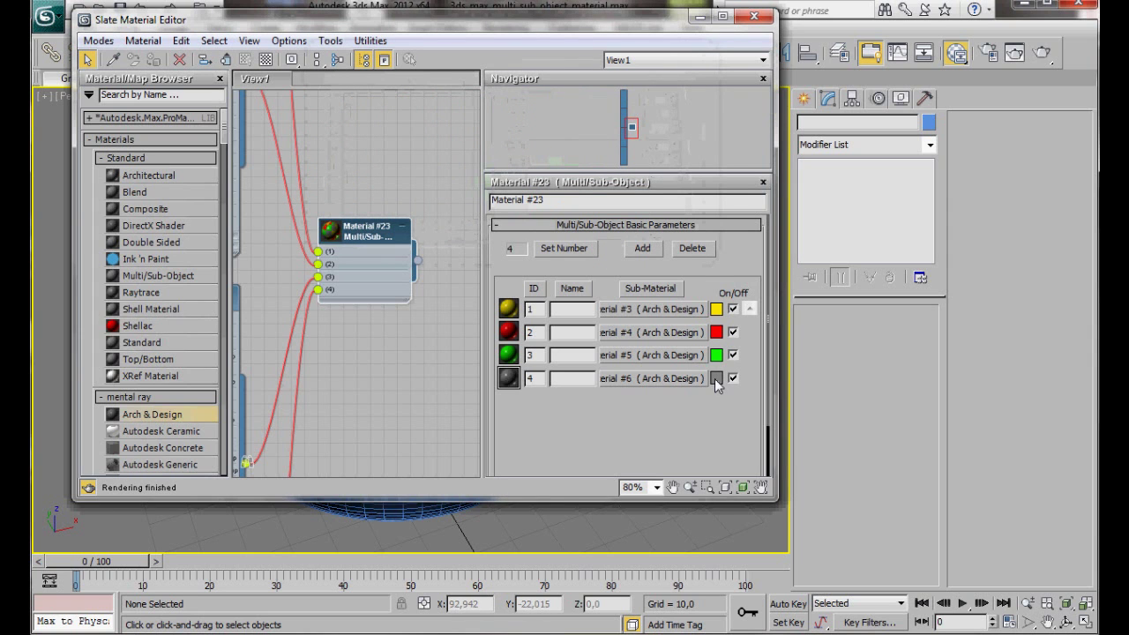
Step: Make sub-material 4 a strong blue
{"action": "left_click", "coordinate": [716, 378]}
{"action": "left_click_drag", "start_coordinate": [432, 106], "coordinate": [424, 93]}
{"action": "left_click_drag", "start_coordinate": [498, 159], "coordinate": [495, 218]}
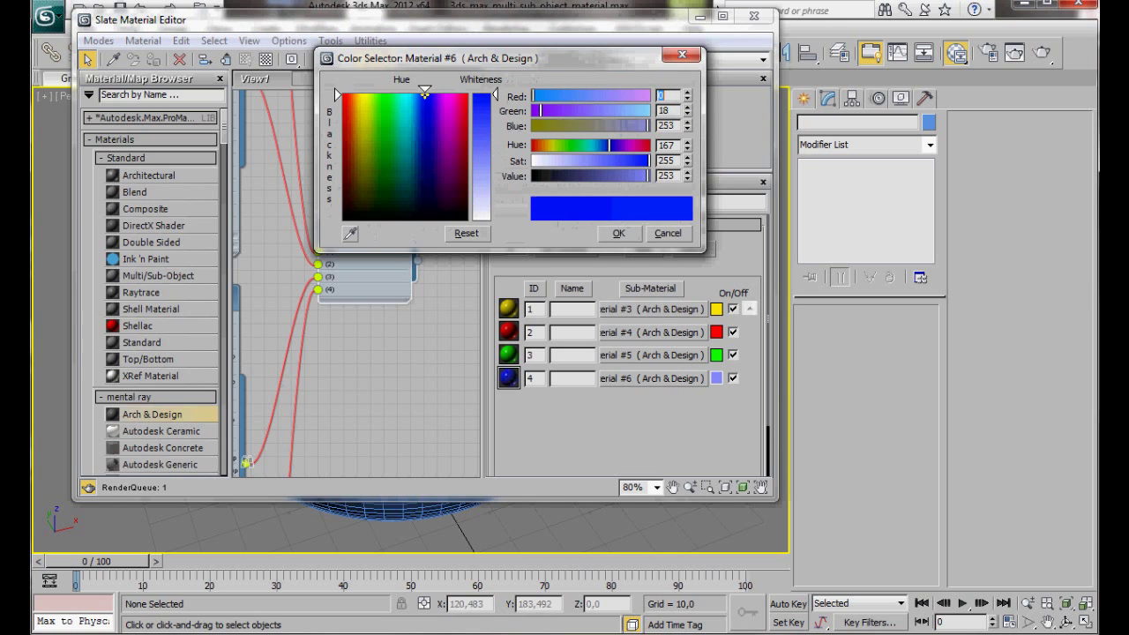
{"action": "left_click", "coordinate": [615, 233]}
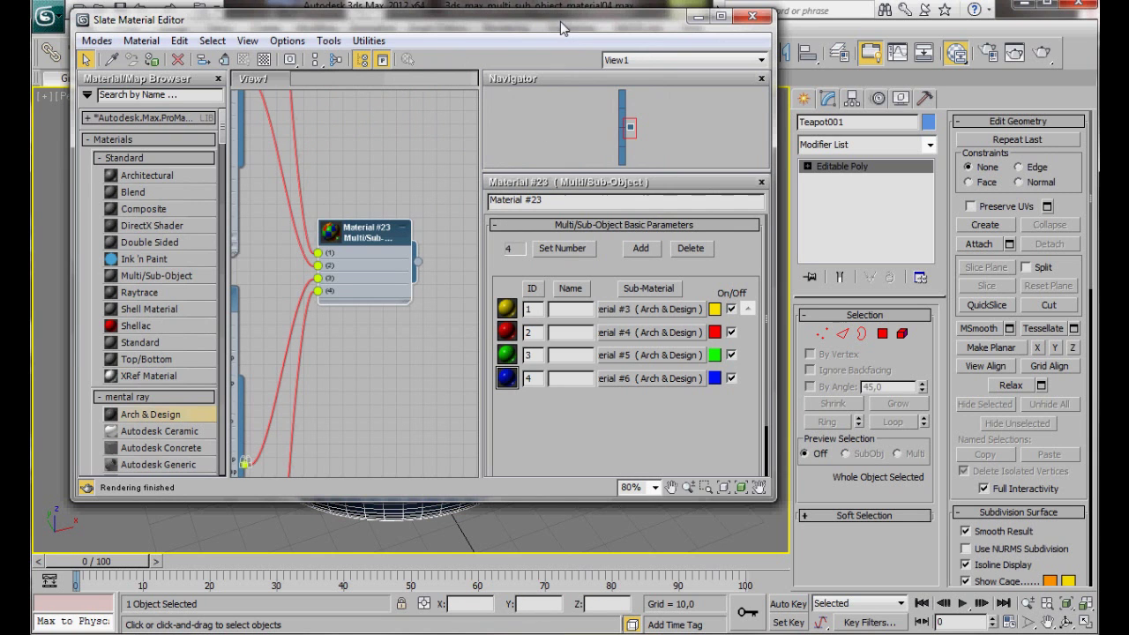
Step: Assign Material #23 to Teapot001 from the Slate Material Editor, then close the editor
{"action": "left_click_drag", "start_coordinate": [560, 21], "coordinate": [292, 49]}
{"action": "left_click_drag", "start_coordinate": [153, 280], "coordinate": [538, 296]}
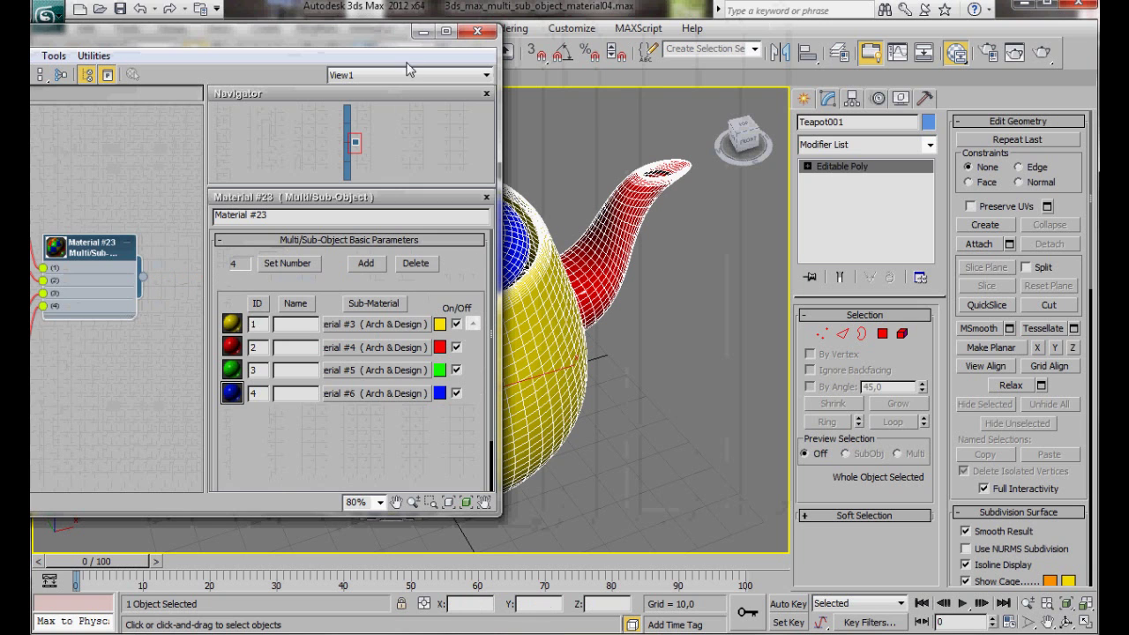
{"action": "left_click", "coordinate": [476, 32]}
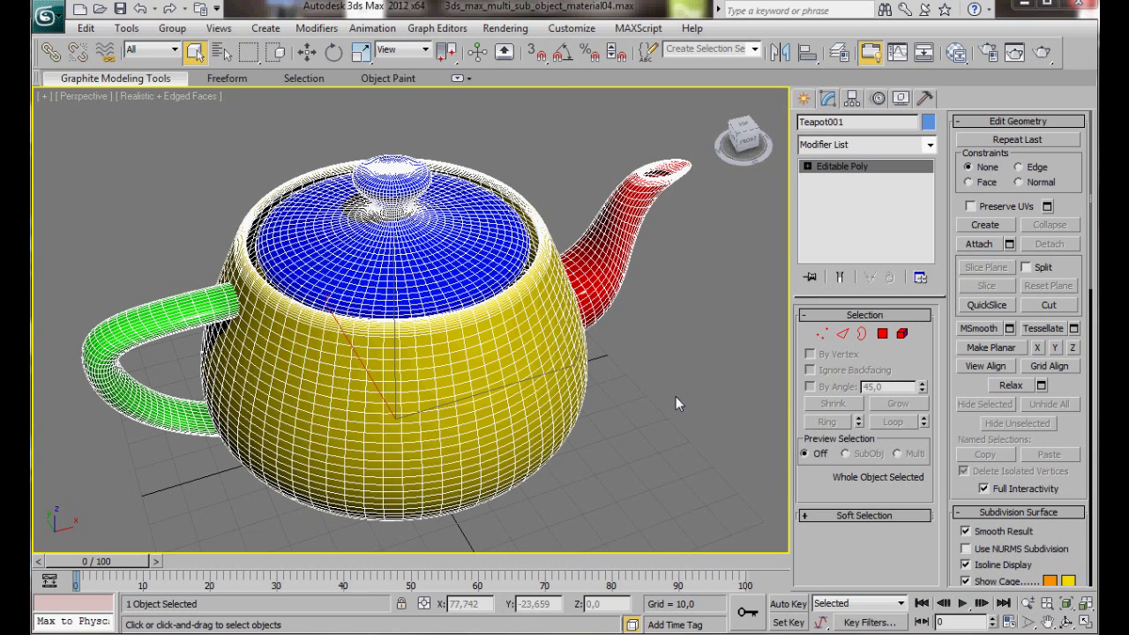
Step: Deselect the teapot, turn off Edged Faces with F4, and reframe the view
{"action": "left_click", "coordinate": [612, 378]}
{"action": "key", "text": "F4"}
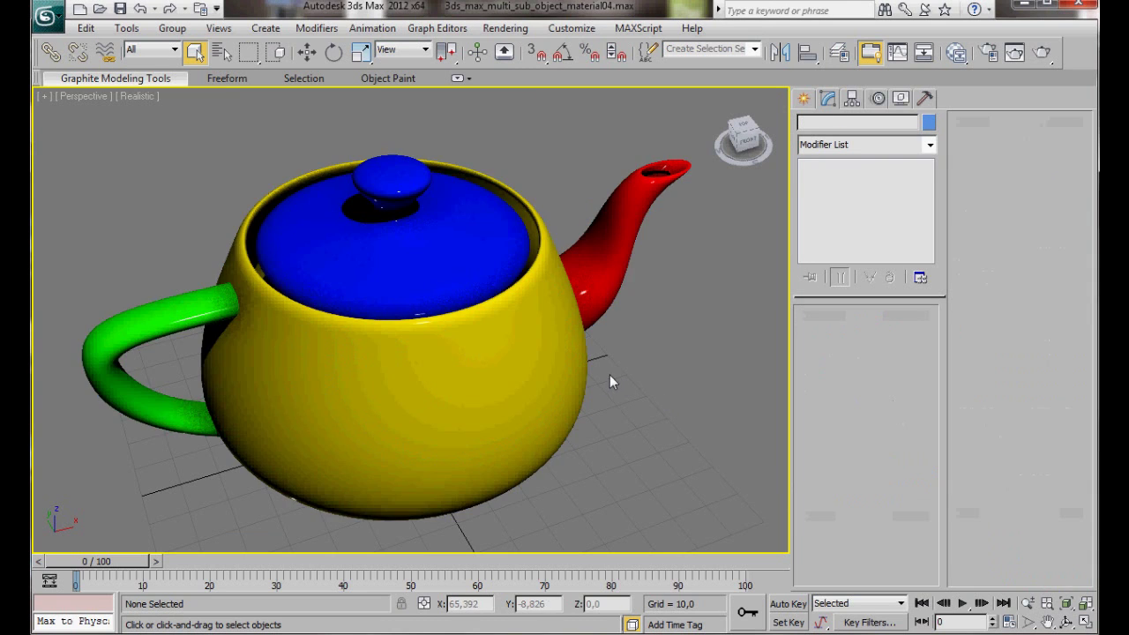
{"action": "middle_click_drag", "start_coordinate": [609, 377], "coordinate": [616, 333]}
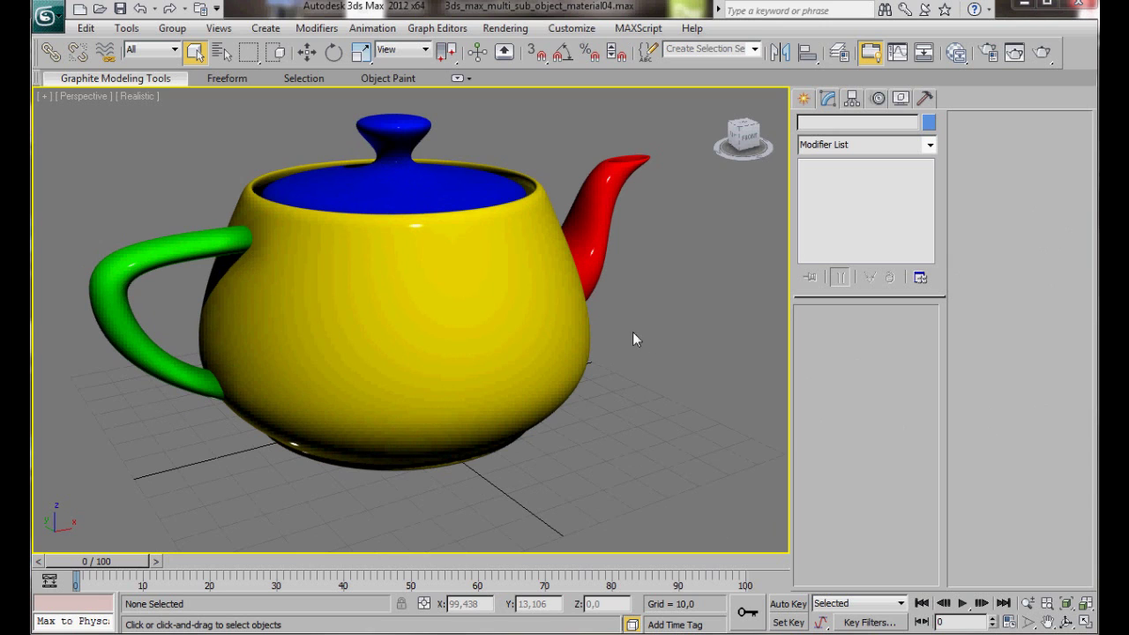
Step: Swap sub-materials 3 and 4 in Material #23 so the handle turns blue and the lid green
{"action": "left_click", "coordinate": [957, 52]}
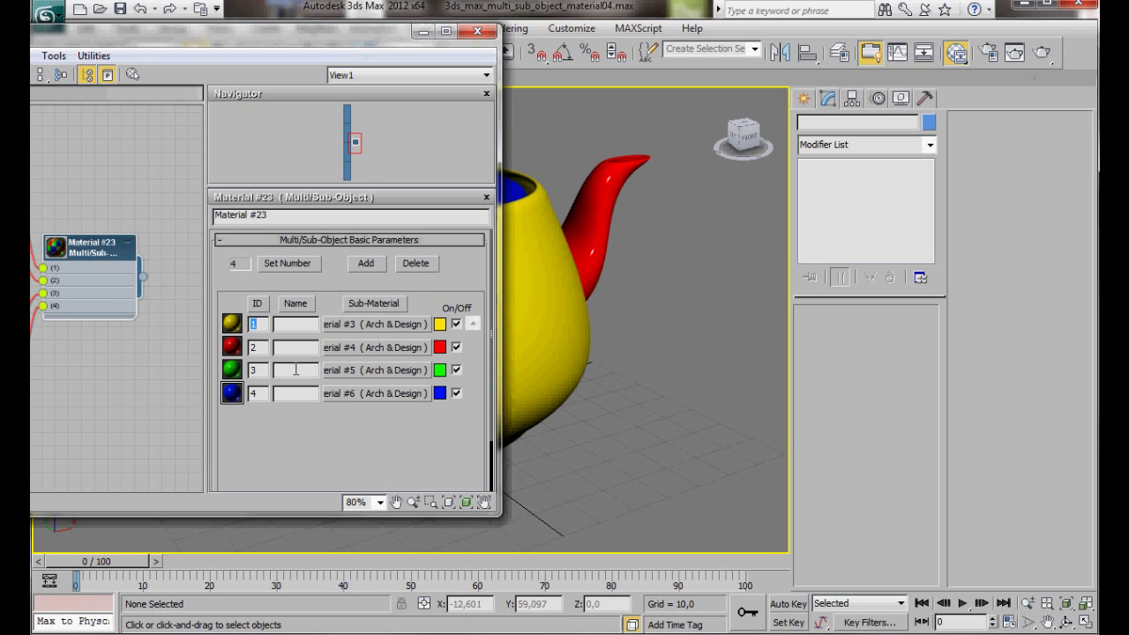
{"action": "left_click_drag", "start_coordinate": [370, 370], "coordinate": [367, 397]}
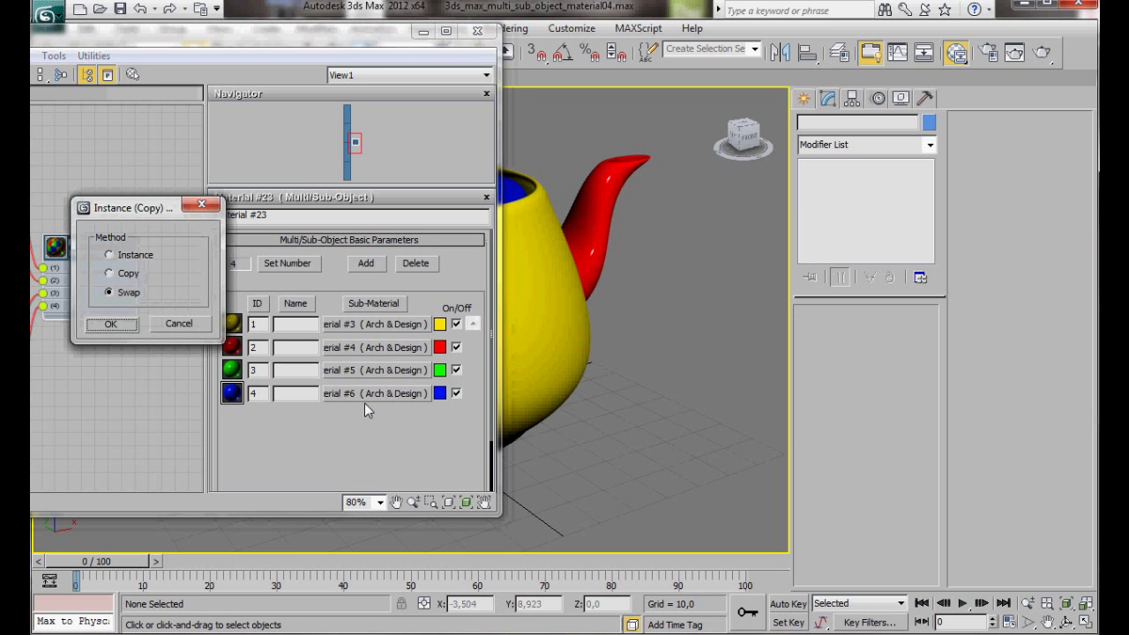
{"action": "left_click", "coordinate": [111, 325]}
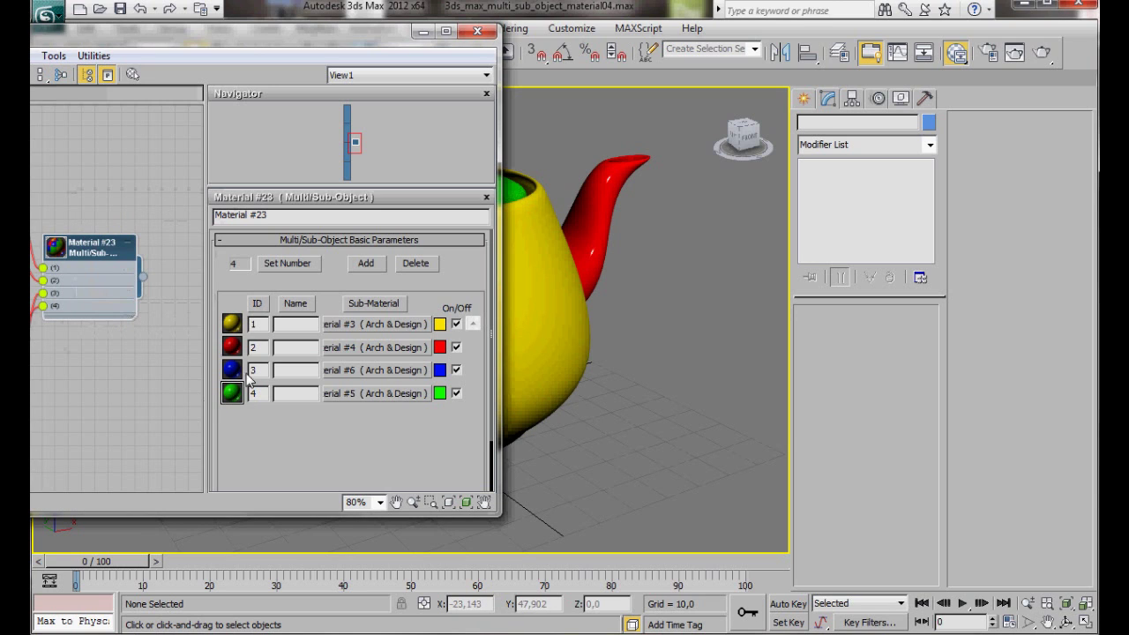
{"action": "left_click", "coordinate": [477, 31]}
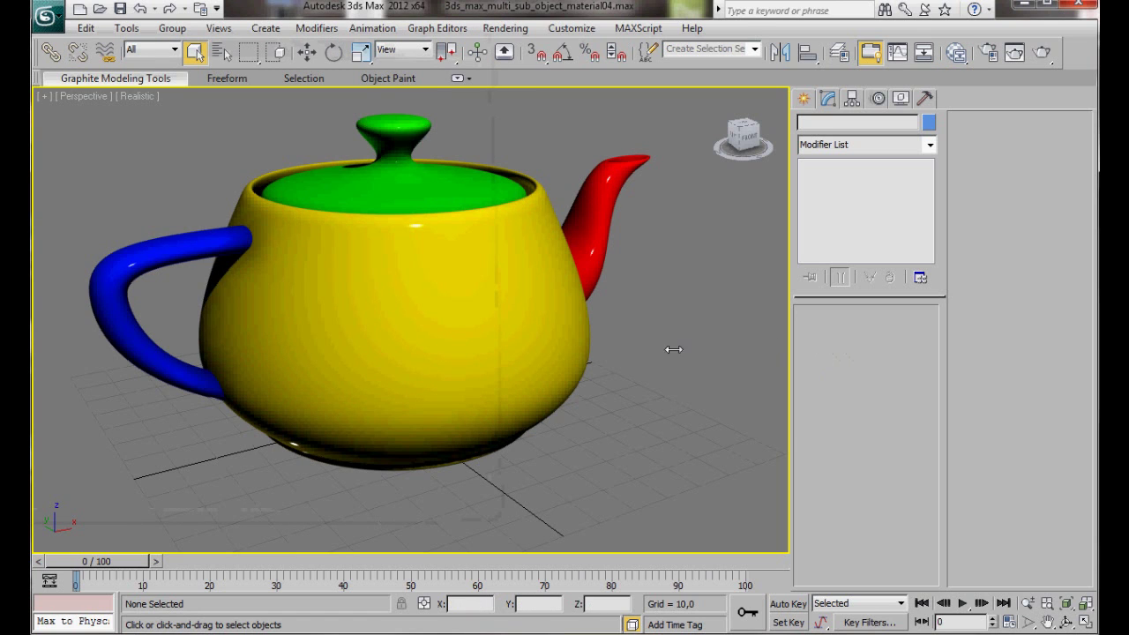
Step: Select a polygon loop around the upper teapot body and give it material ID 2 (red)
{"action": "key", "text": "F4"}
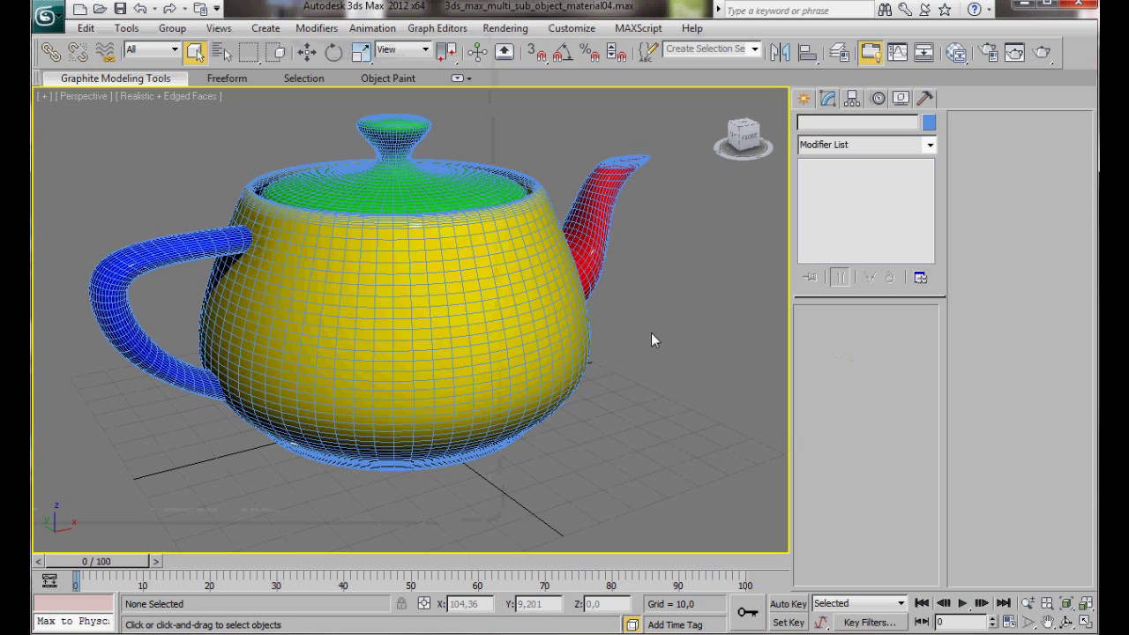
{"action": "left_click", "coordinate": [399, 256]}
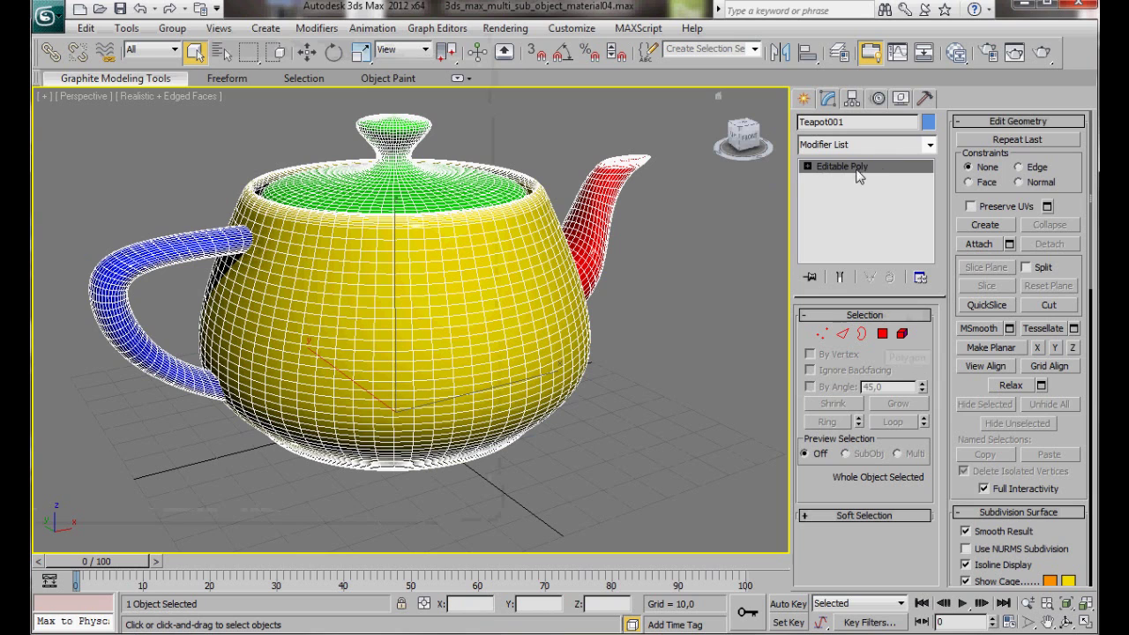
{"action": "left_click", "coordinate": [882, 334]}
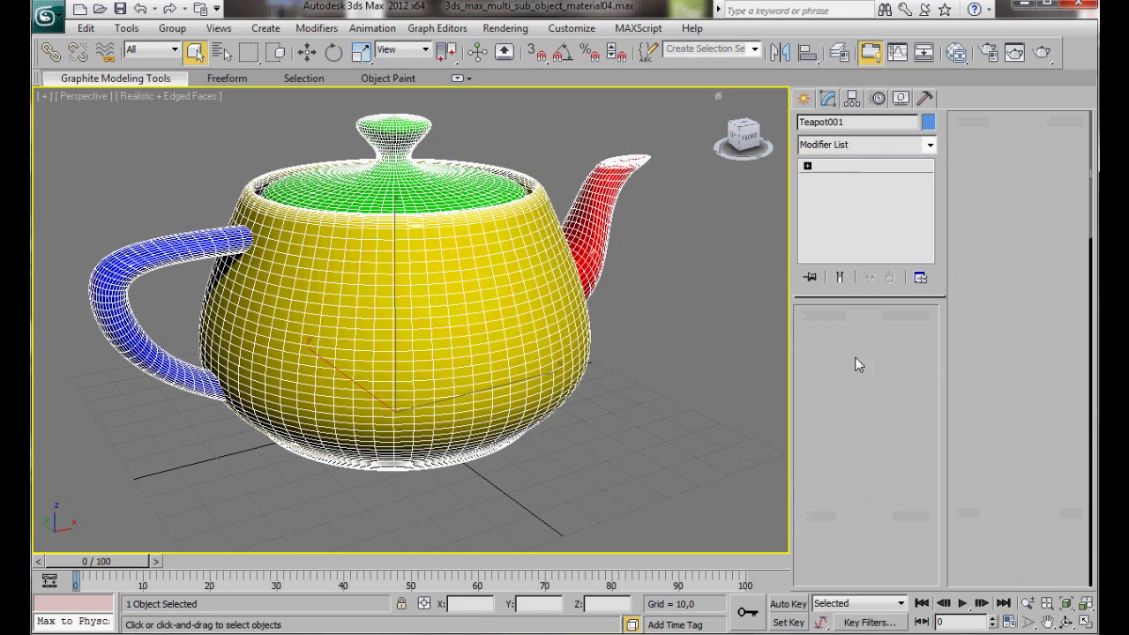
{"action": "left_click", "coordinate": [420, 269]}
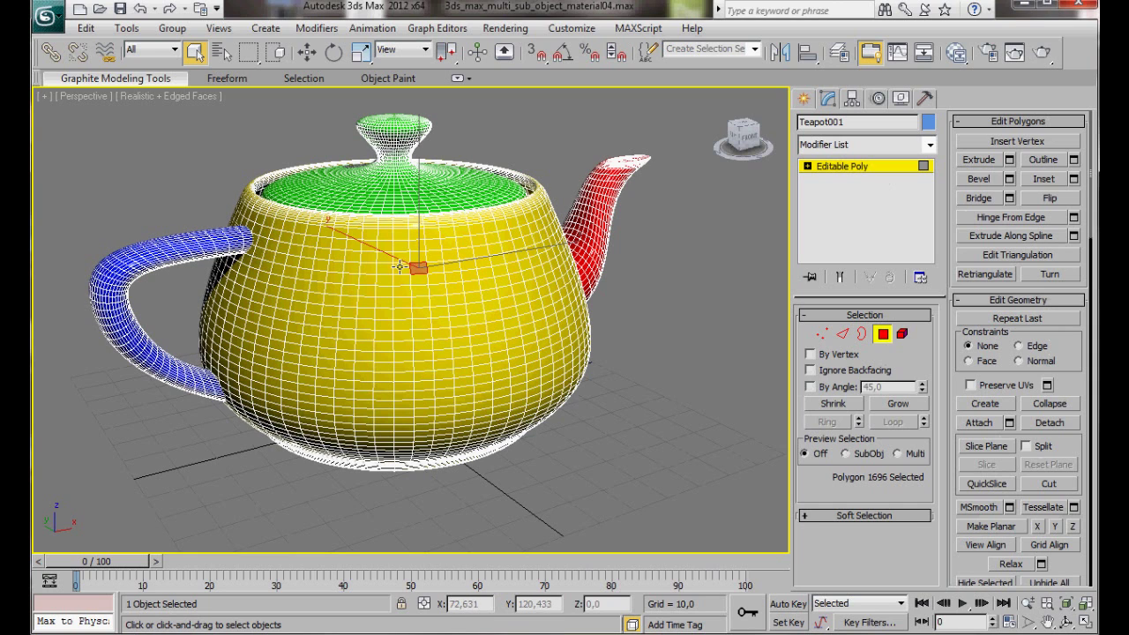
{"action": "left_click", "coordinate": [401, 267], "text": "shift"}
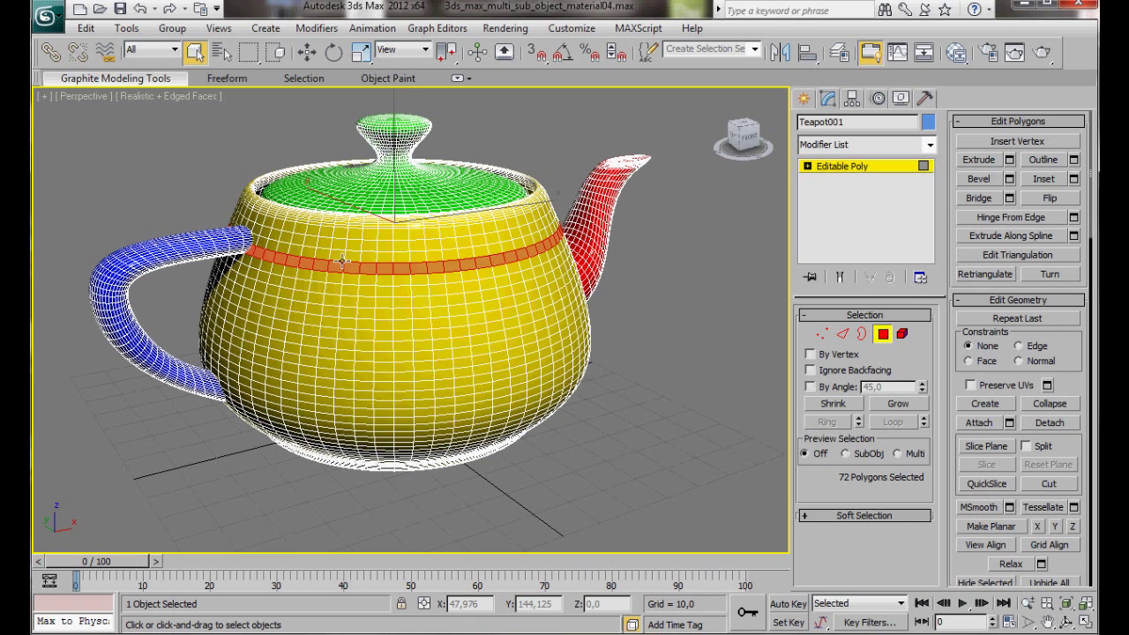
{"action": "scroll", "coordinate": [965, 560], "scroll_direction": "down", "scroll_amount": 5}
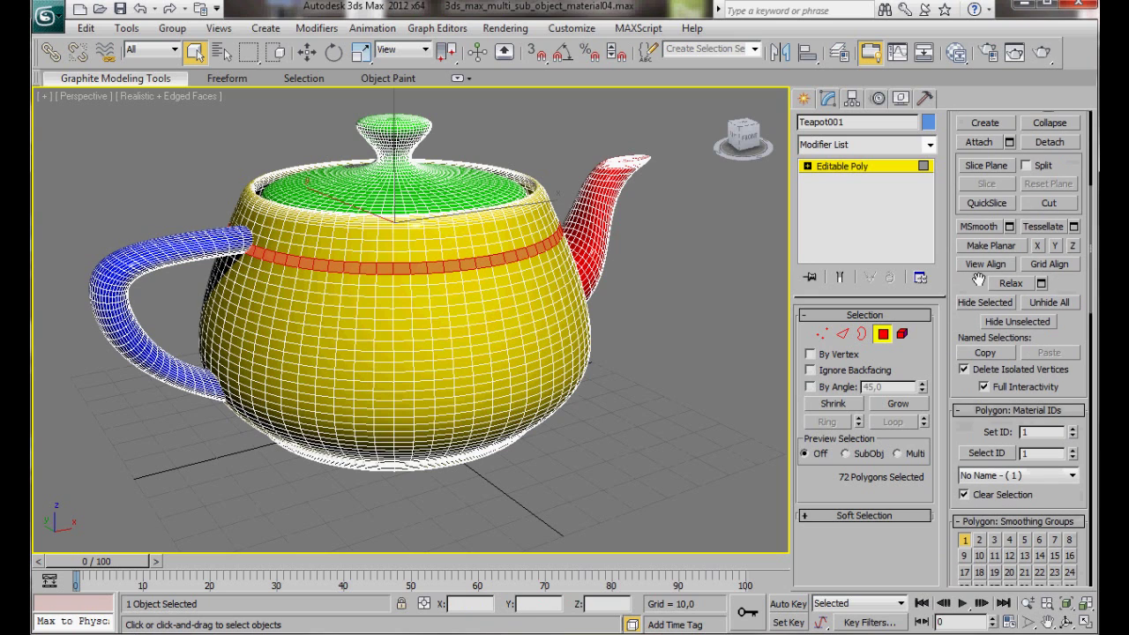
{"action": "left_click_drag", "start_coordinate": [964, 429], "coordinate": [967, 391]}
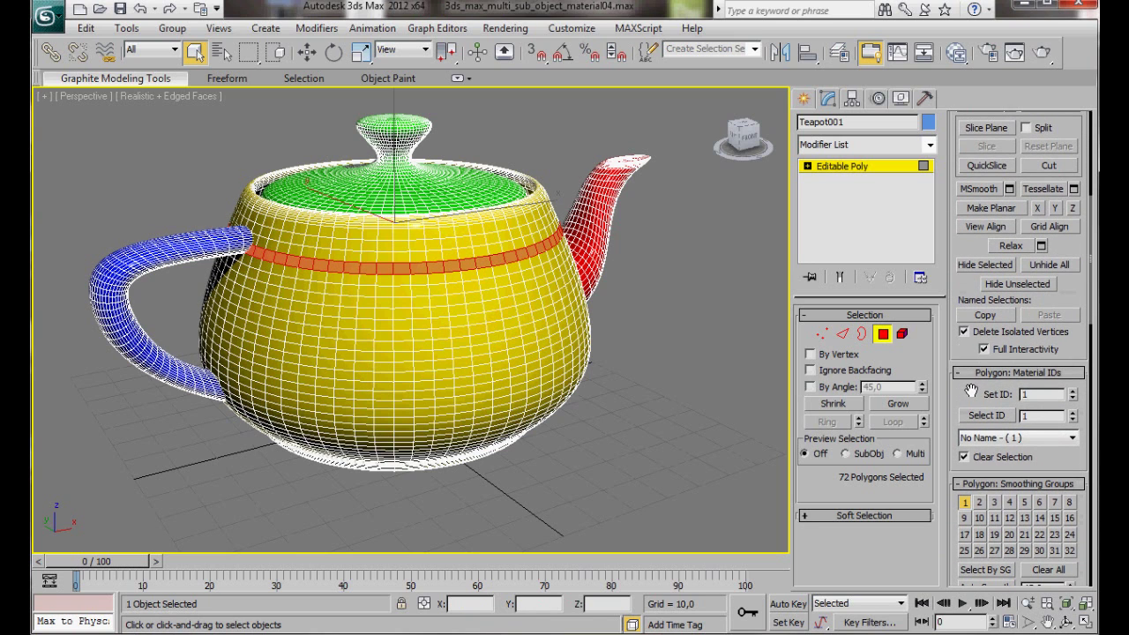
{"action": "left_click", "coordinate": [1073, 394]}
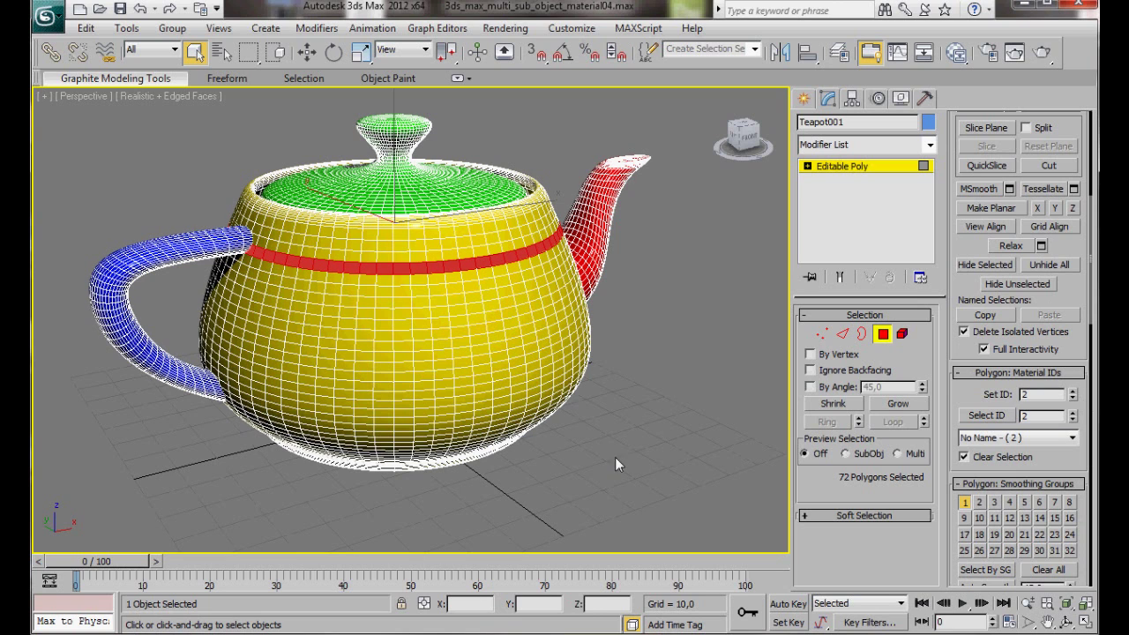
Step: Loop-select a lower body belt, set it to material ID 2, then deselect and hide edges
{"action": "left_click", "coordinate": [445, 384]}
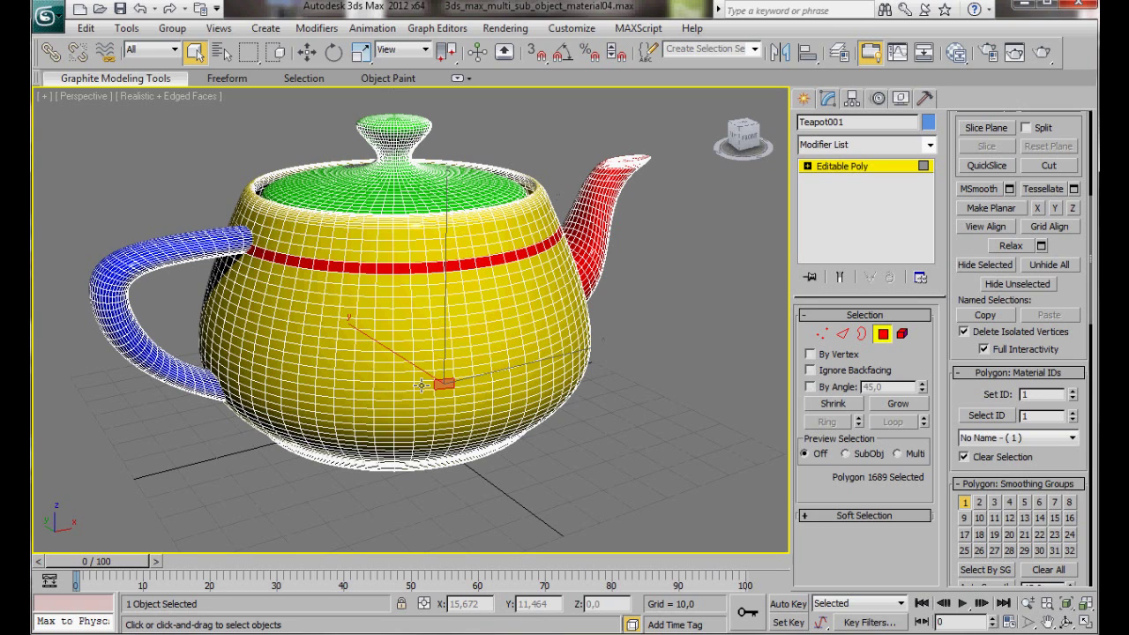
{"action": "left_click", "coordinate": [420, 384], "text": "shift"}
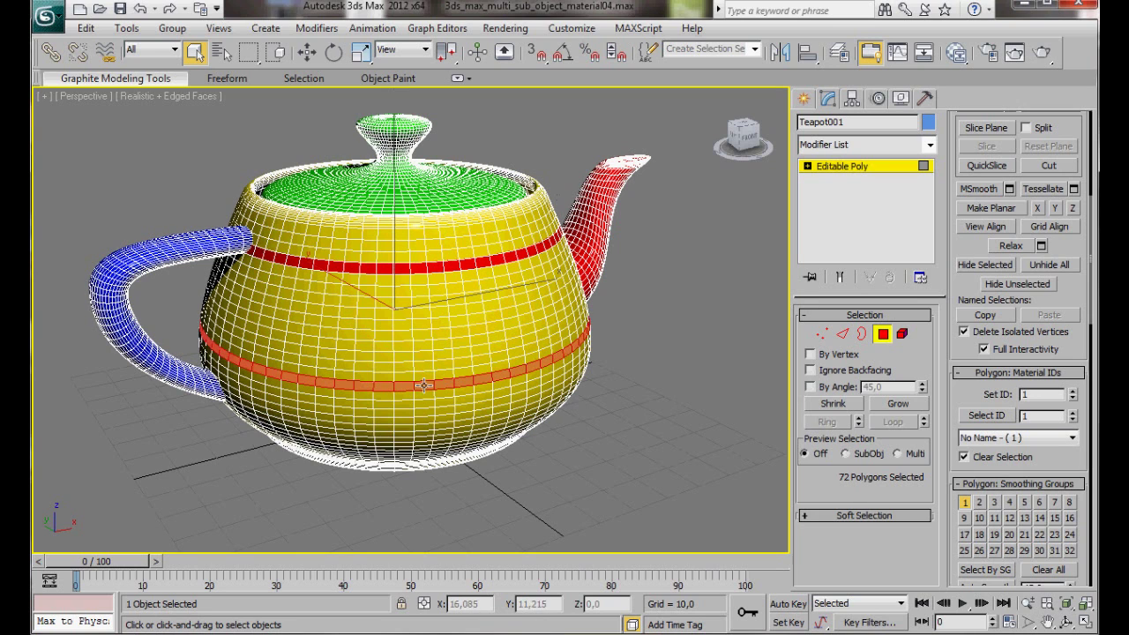
{"action": "left_click", "coordinate": [1074, 394]}
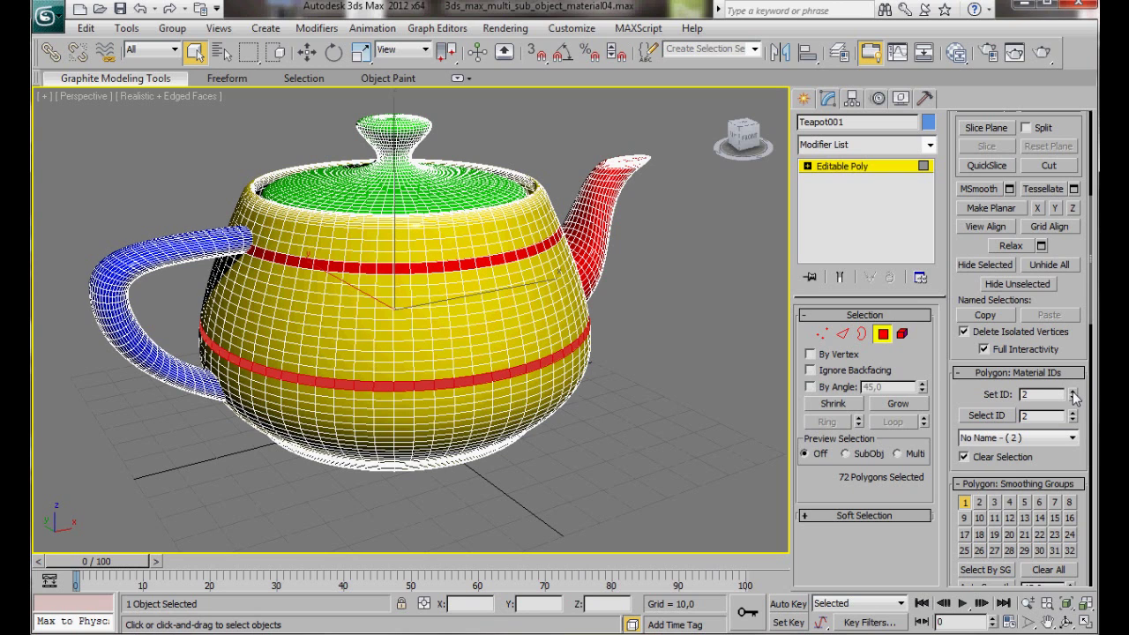
{"action": "left_click", "coordinate": [679, 402]}
{"action": "key", "text": "F4"}
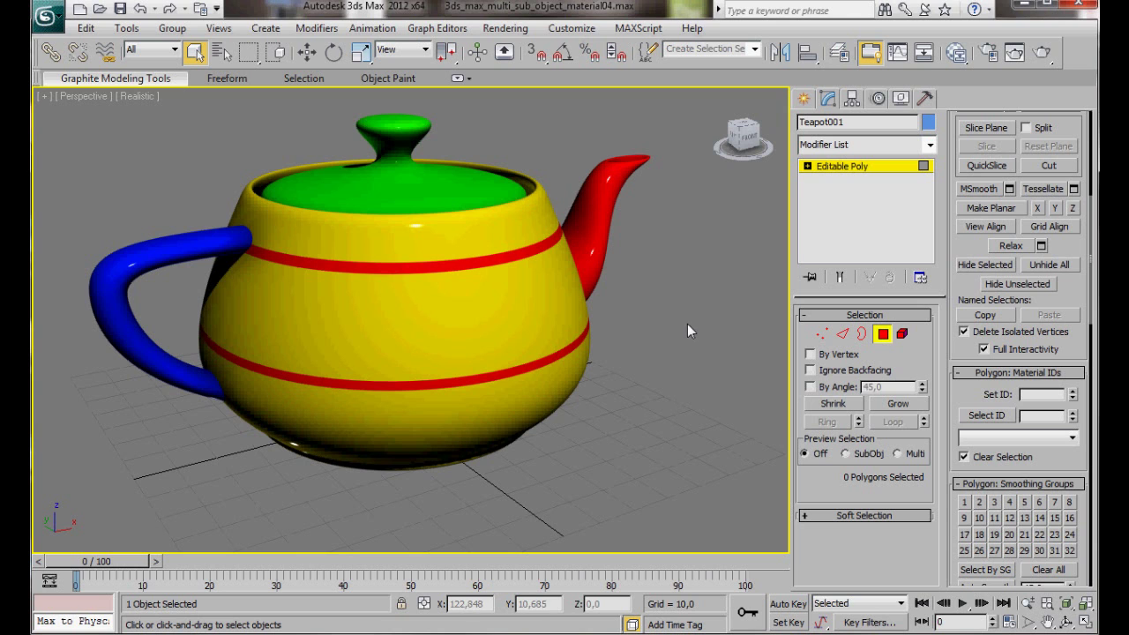
Step: Select the lid knob's centre vertex and convert it to its surrounding polygons with Ctrl+Polygon
{"action": "middle_click_drag", "start_coordinate": [687, 324], "coordinate": [688, 370], "text": "alt"}
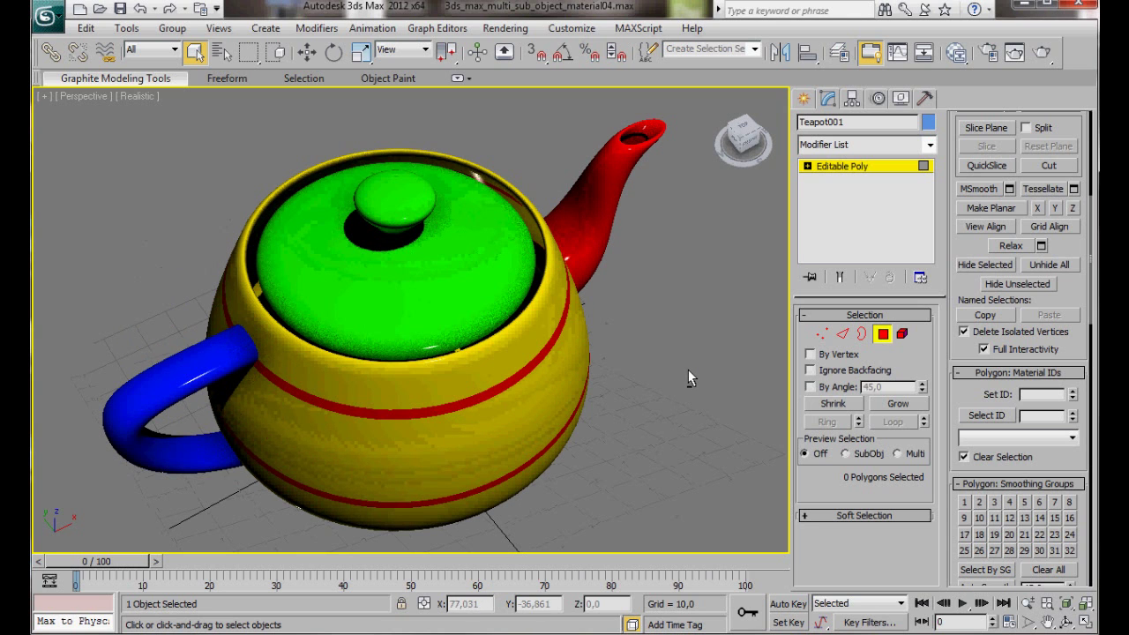
{"action": "left_click", "coordinate": [821, 334]}
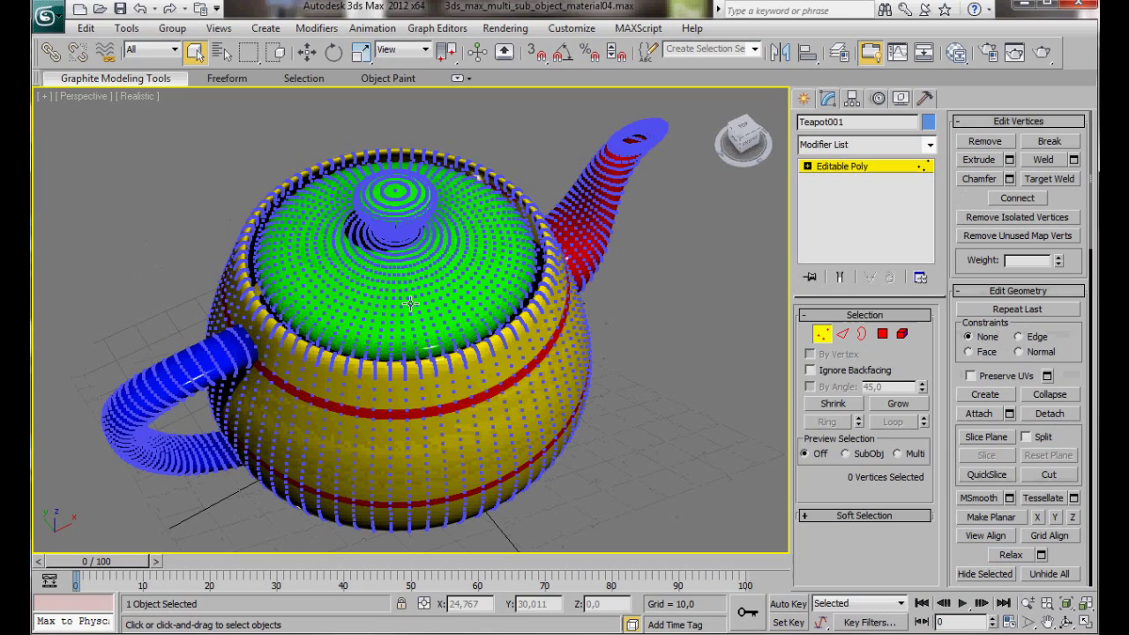
{"action": "scroll", "coordinate": [317, 291], "scroll_direction": "up", "scroll_amount": 10}
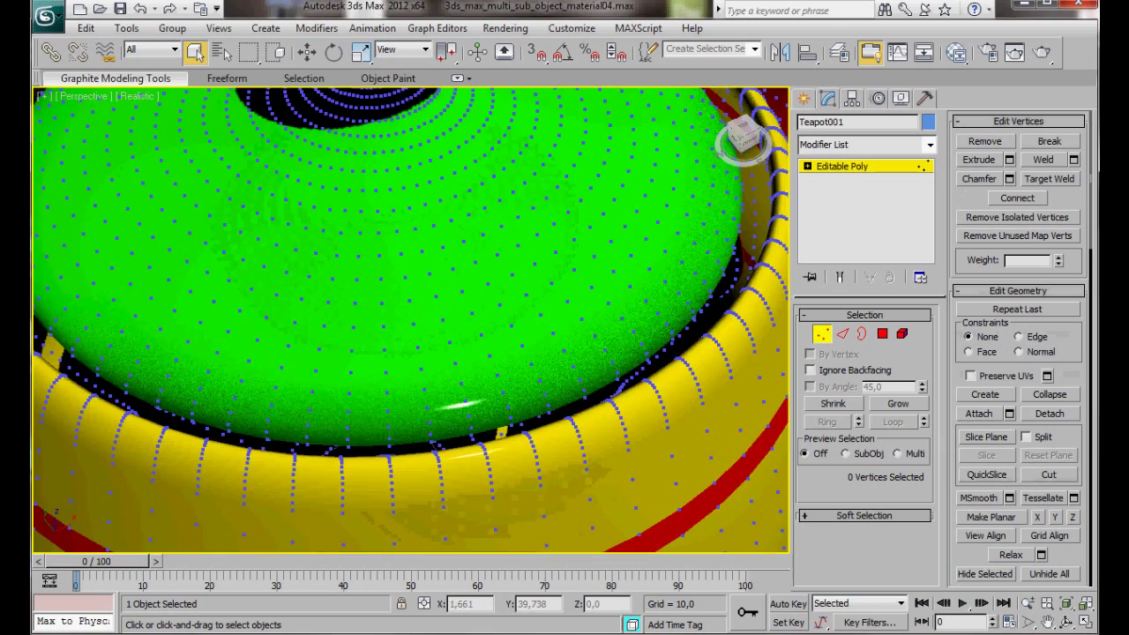
{"action": "scroll", "coordinate": [321, 240], "scroll_direction": "down", "scroll_amount": 8}
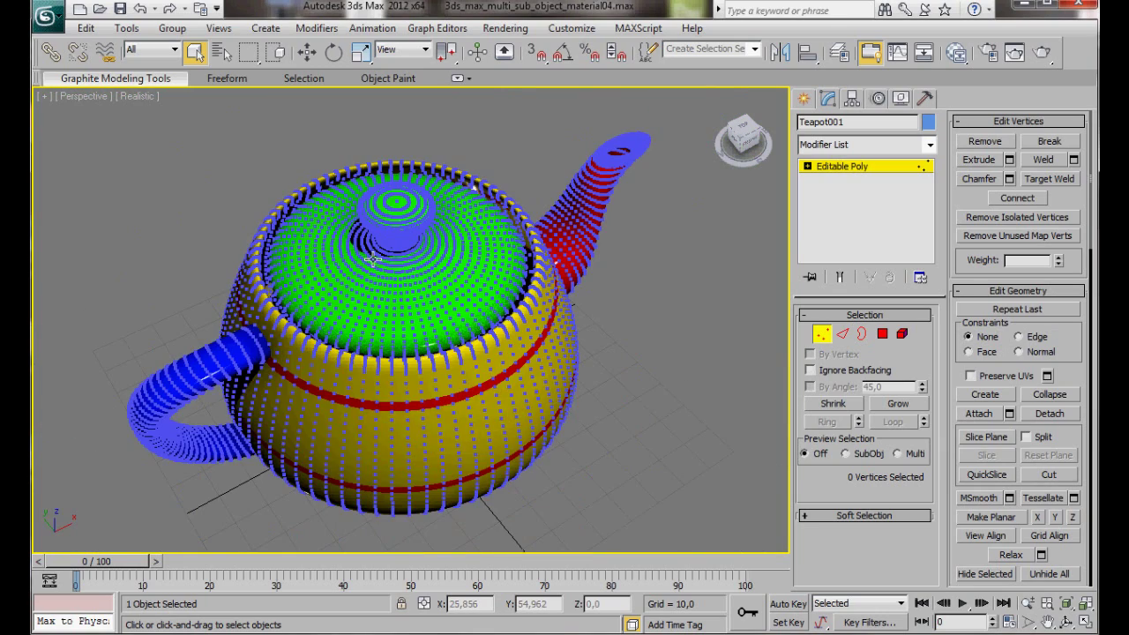
{"action": "scroll", "coordinate": [372, 258], "scroll_direction": "up", "scroll_amount": 3}
{"action": "scroll", "coordinate": [395, 309], "scroll_direction": "up", "scroll_amount": 6}
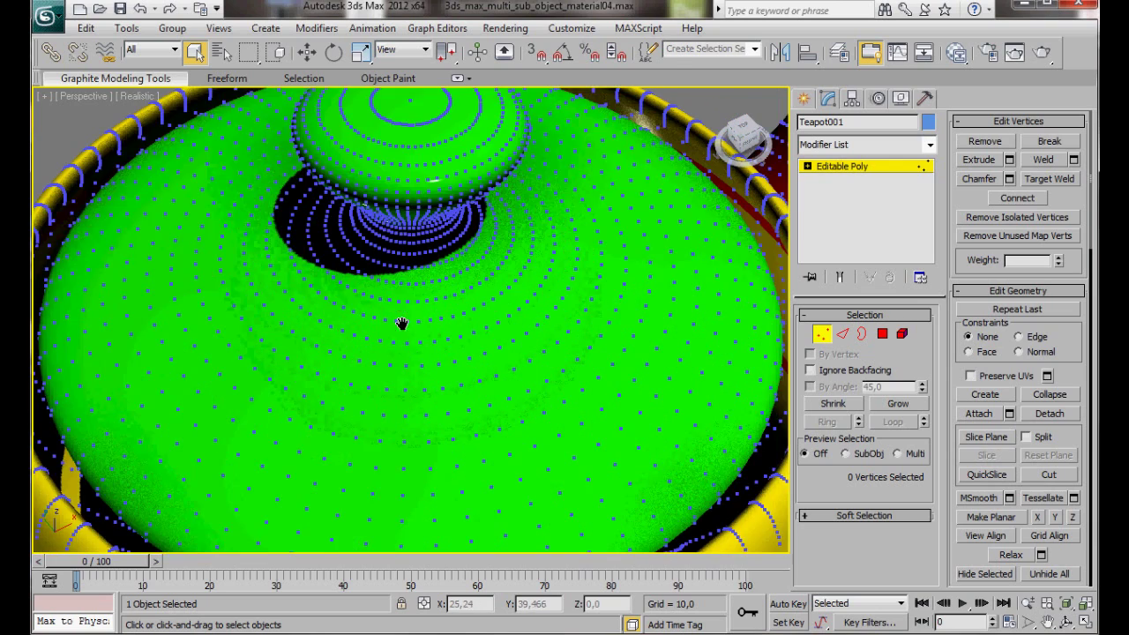
{"action": "scroll", "coordinate": [417, 393], "scroll_direction": "down", "scroll_amount": 2}
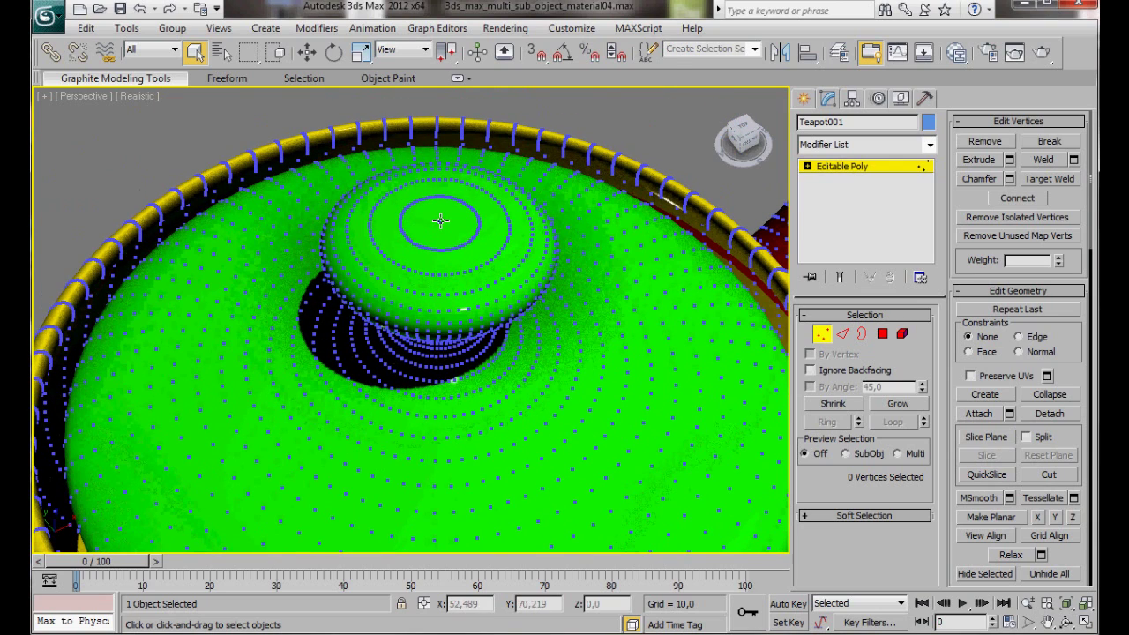
{"action": "left_click", "coordinate": [439, 221]}
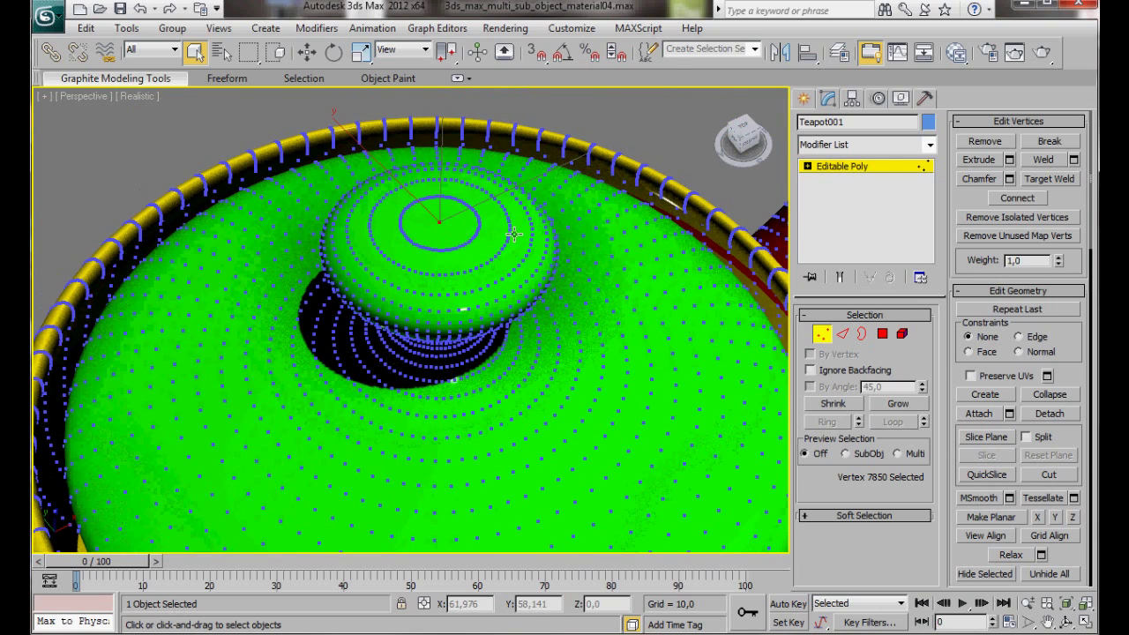
{"action": "left_click", "coordinate": [882, 334]}
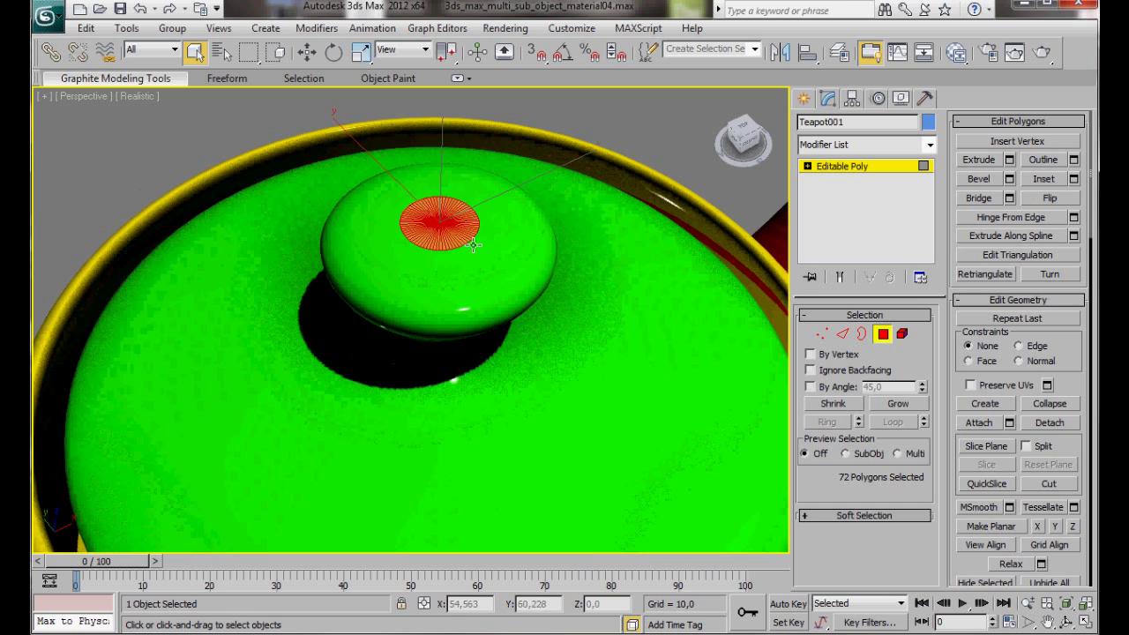
Step: Grow the polygon selection eight times until it covers the whole lid knob
{"action": "left_click", "coordinate": [895, 407]}
{"action": "left_click", "coordinate": [895, 407]}
{"action": "left_click", "coordinate": [895, 407]}
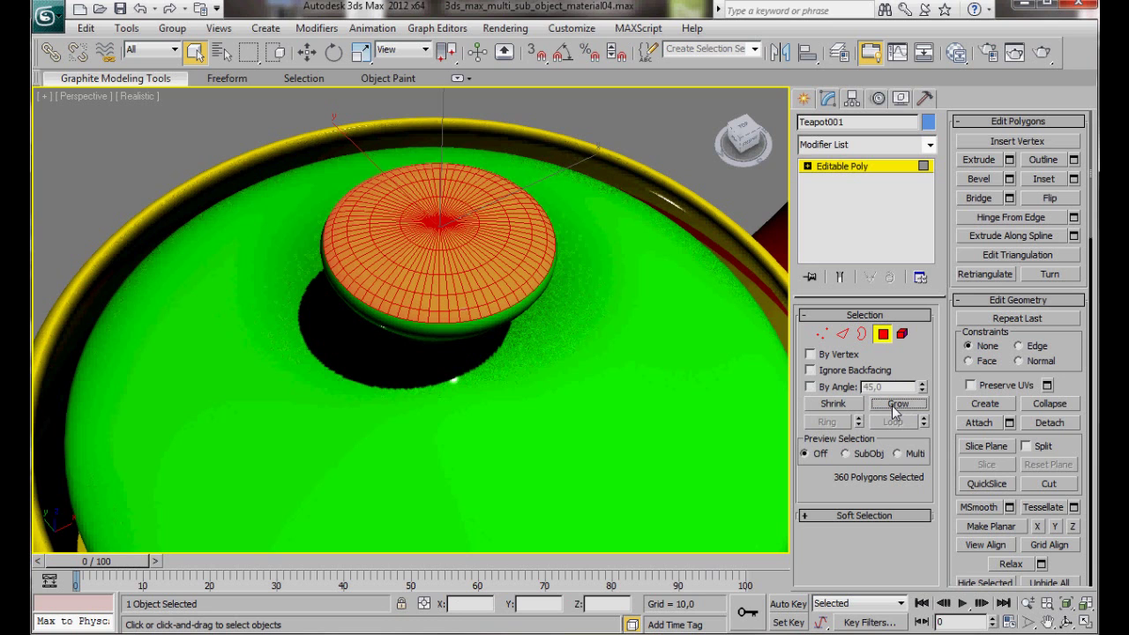
{"action": "left_click", "coordinate": [895, 407]}
{"action": "left_click", "coordinate": [896, 404]}
{"action": "left_click", "coordinate": [897, 404]}
{"action": "left_click", "coordinate": [896, 404]}
{"action": "left_click", "coordinate": [897, 403]}
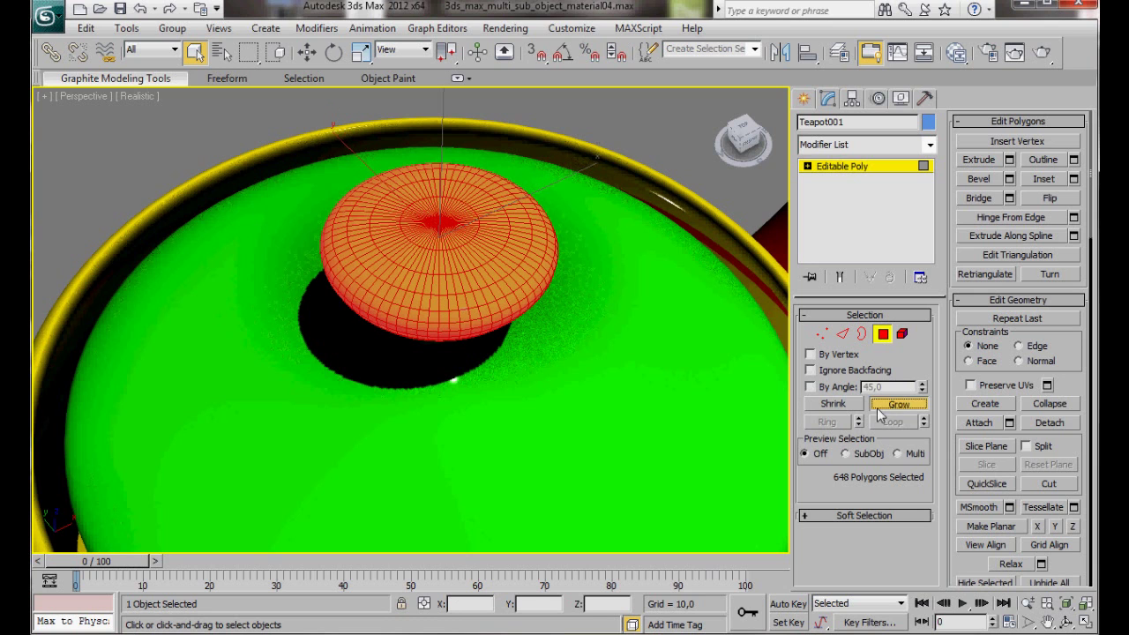
{"action": "left_click", "coordinate": [896, 404]}
{"action": "middle_click_drag", "start_coordinate": [533, 452], "coordinate": [470, 345], "text": "alt"}
Step: Give the knob polygons material ID 3 so it turns blue, then deselect
{"action": "scroll", "coordinate": [485, 403], "scroll_direction": "down", "scroll_amount": 5}
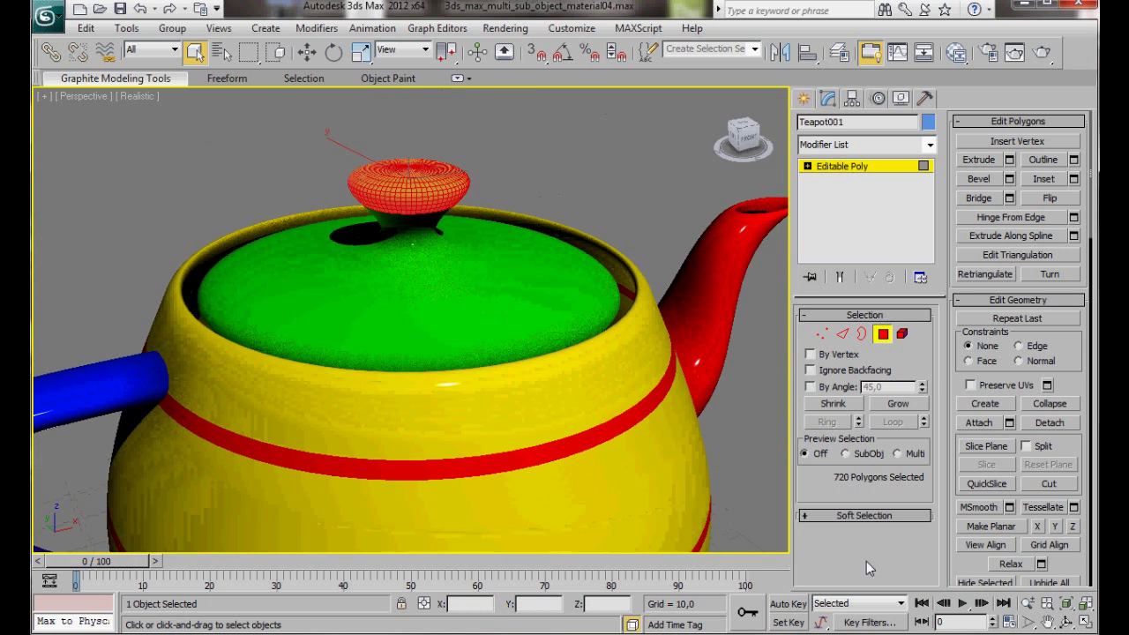
{"action": "scroll", "coordinate": [965, 476], "scroll_direction": "down", "scroll_amount": 5}
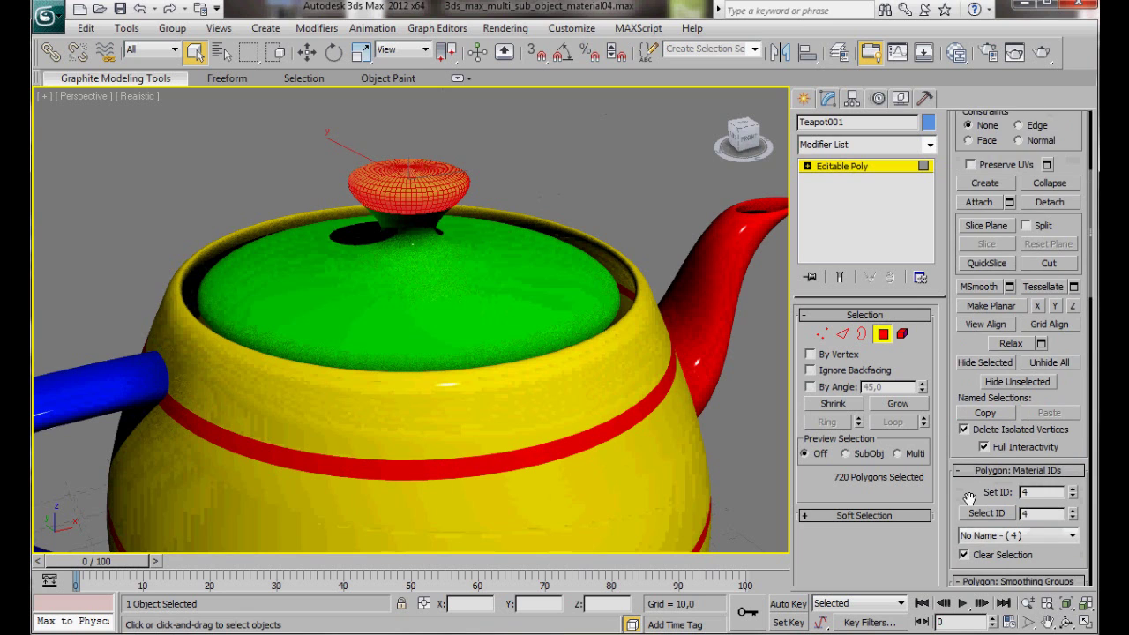
{"action": "scroll", "coordinate": [966, 410], "scroll_direction": "down", "scroll_amount": 1}
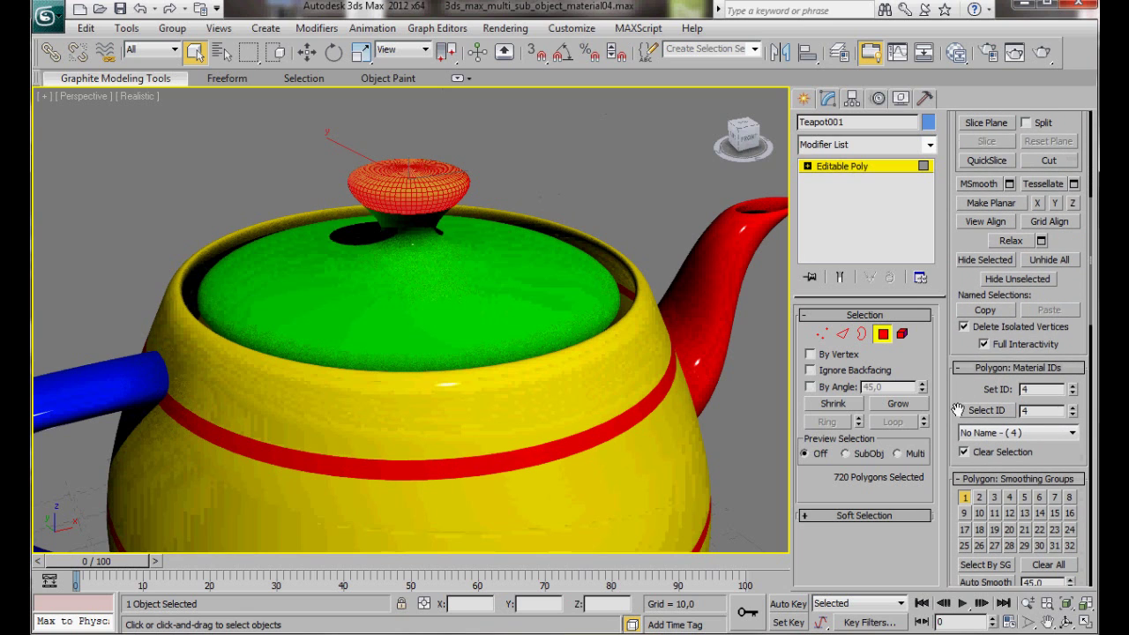
{"action": "left_click", "coordinate": [1072, 393]}
{"action": "left_click", "coordinate": [1071, 394]}
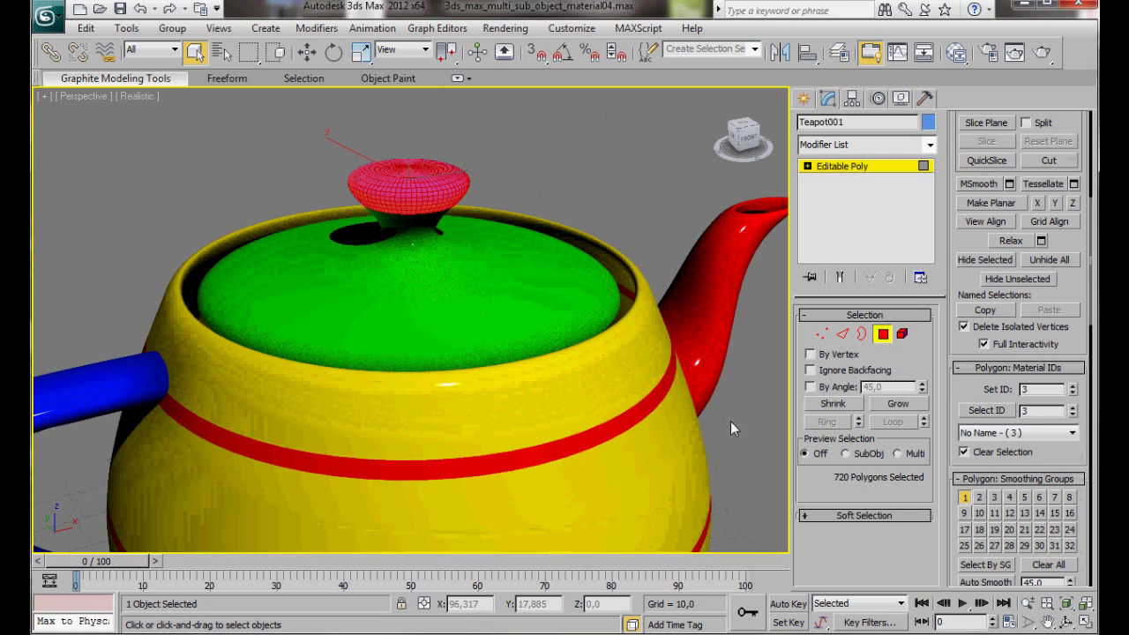
{"action": "left_click", "coordinate": [755, 430]}
{"action": "scroll", "coordinate": [534, 385], "scroll_direction": "down", "scroll_amount": 6}
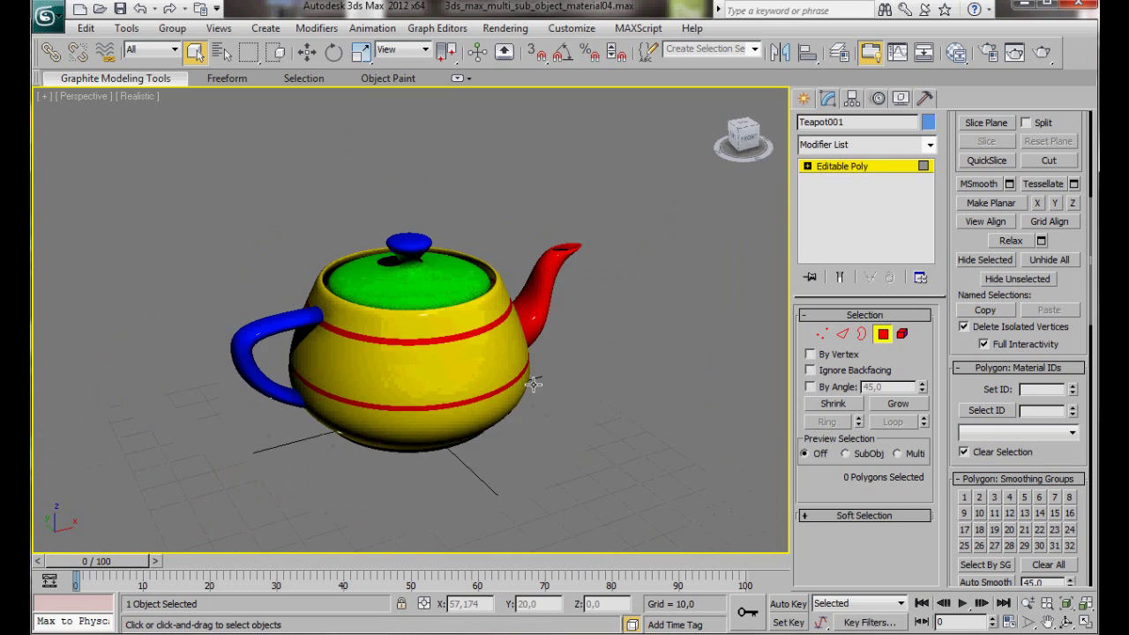
{"action": "scroll", "coordinate": [529, 386], "scroll_direction": "up", "scroll_amount": 3}
{"action": "middle_click_drag", "start_coordinate": [506, 436], "coordinate": [500, 403]}
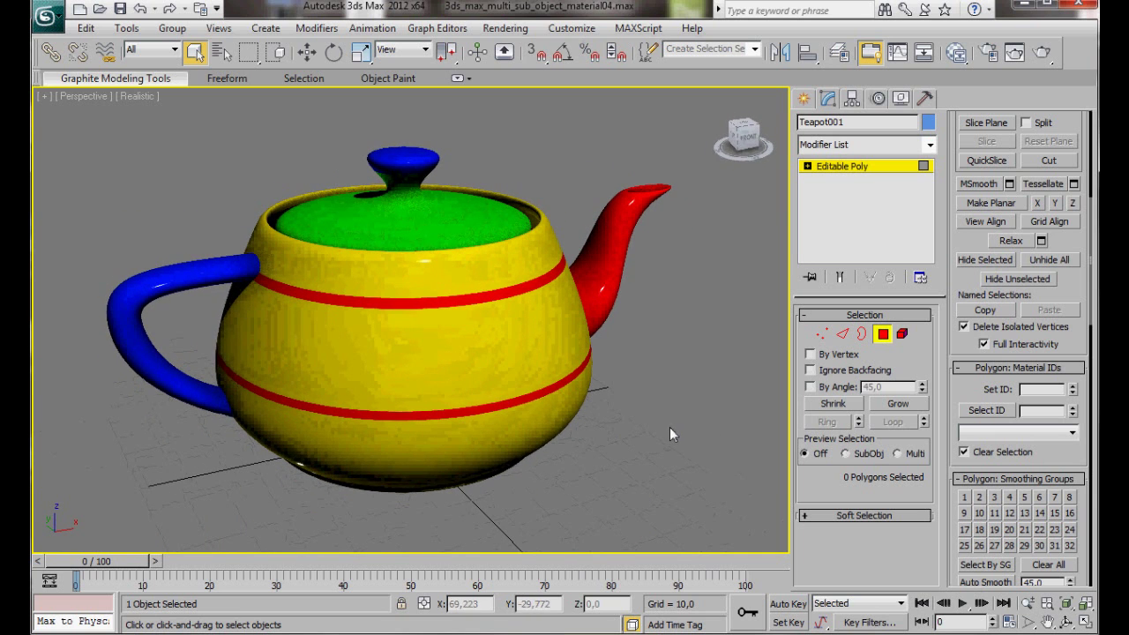